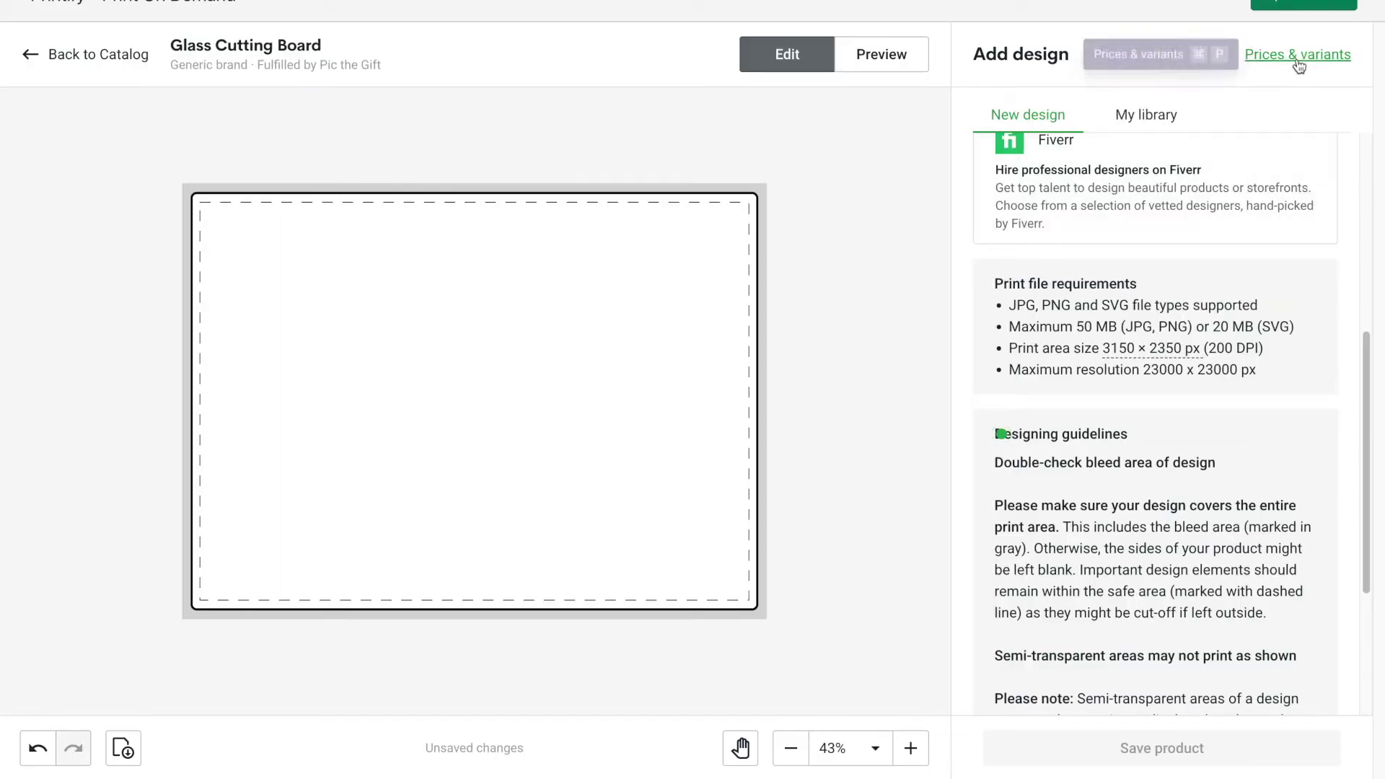
# Untick the 11" x 15" variant so only the 8" x 11" board size remains.
pyautogui.click(1297, 56)
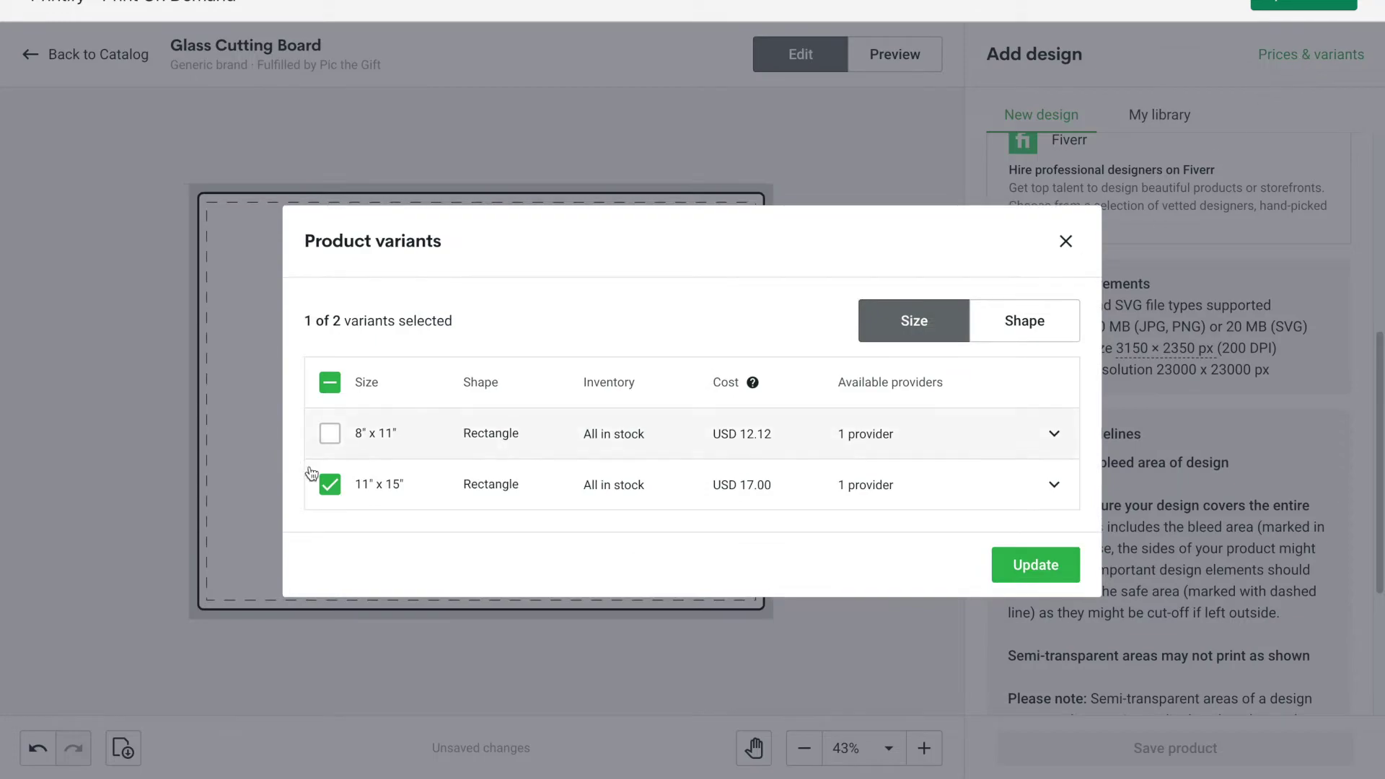
pyautogui.click(330, 484)
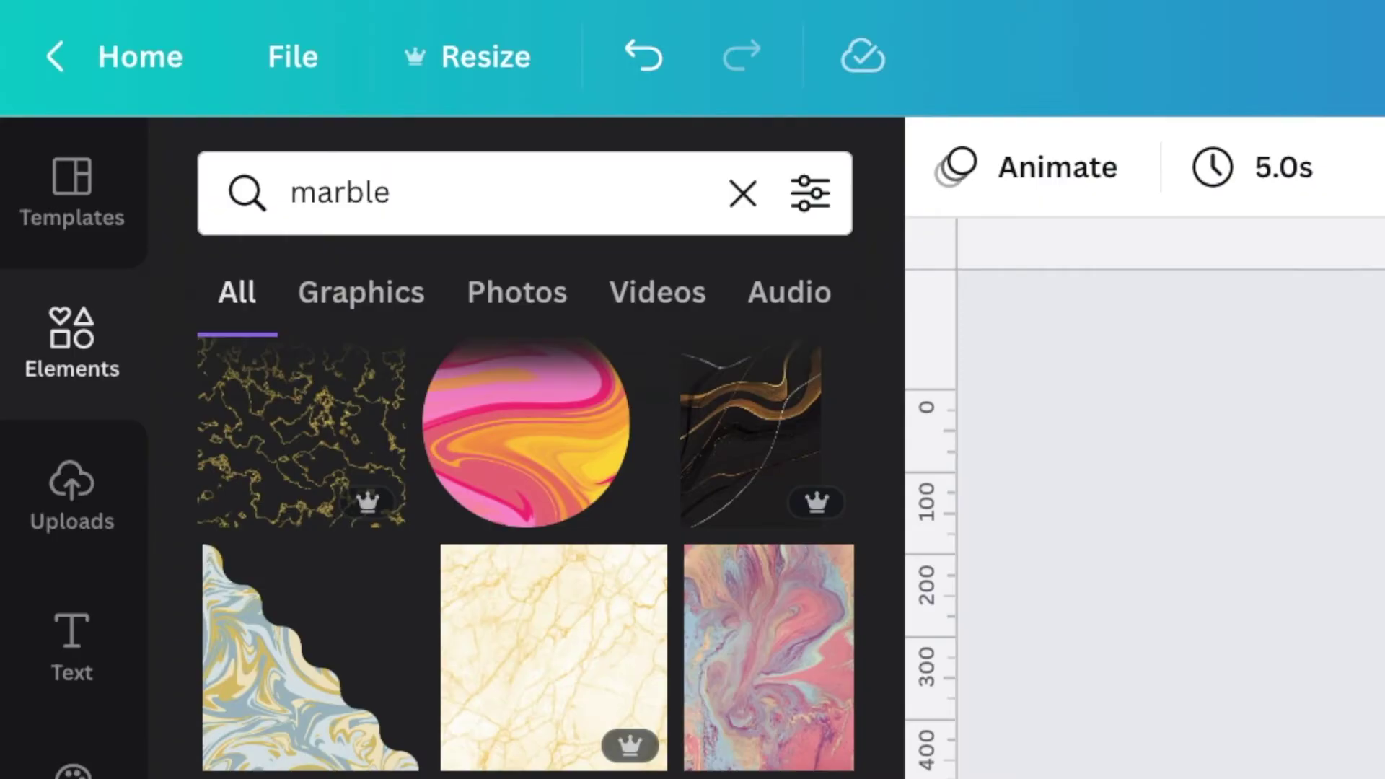
# Create a 2250 × 1650 px resized copy of the marble-and-wood design.
pyautogui.click(484, 60)
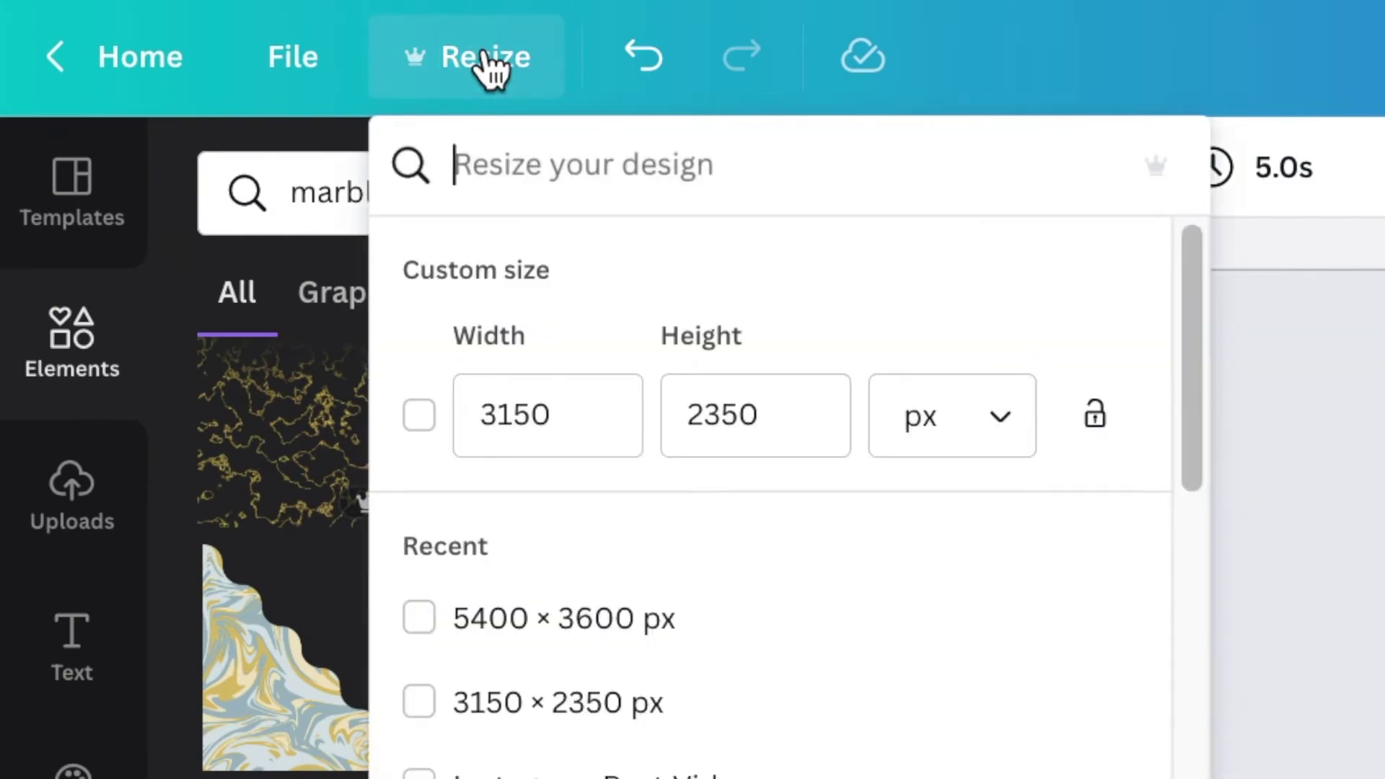
pyautogui.click(476, 414)
pyautogui.write('2250')
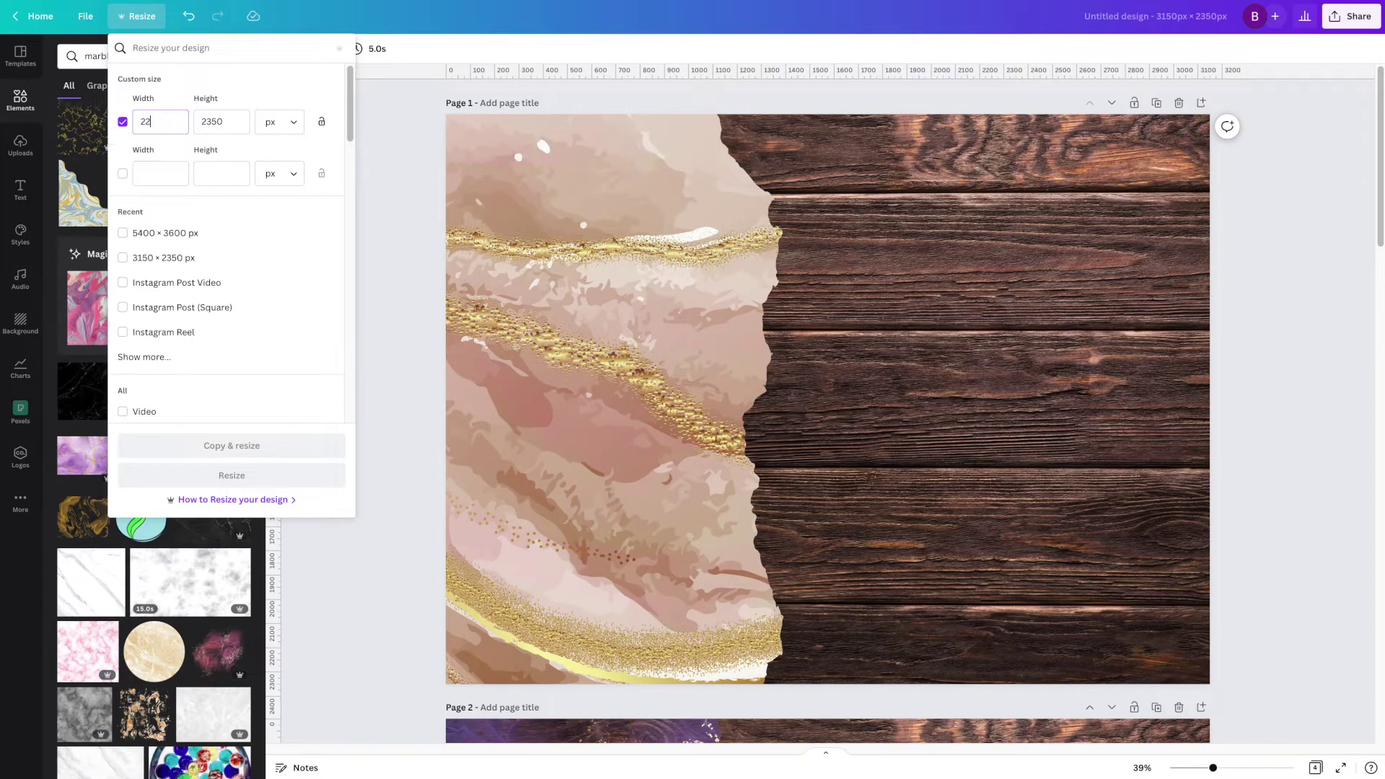
pyautogui.click(236, 118)
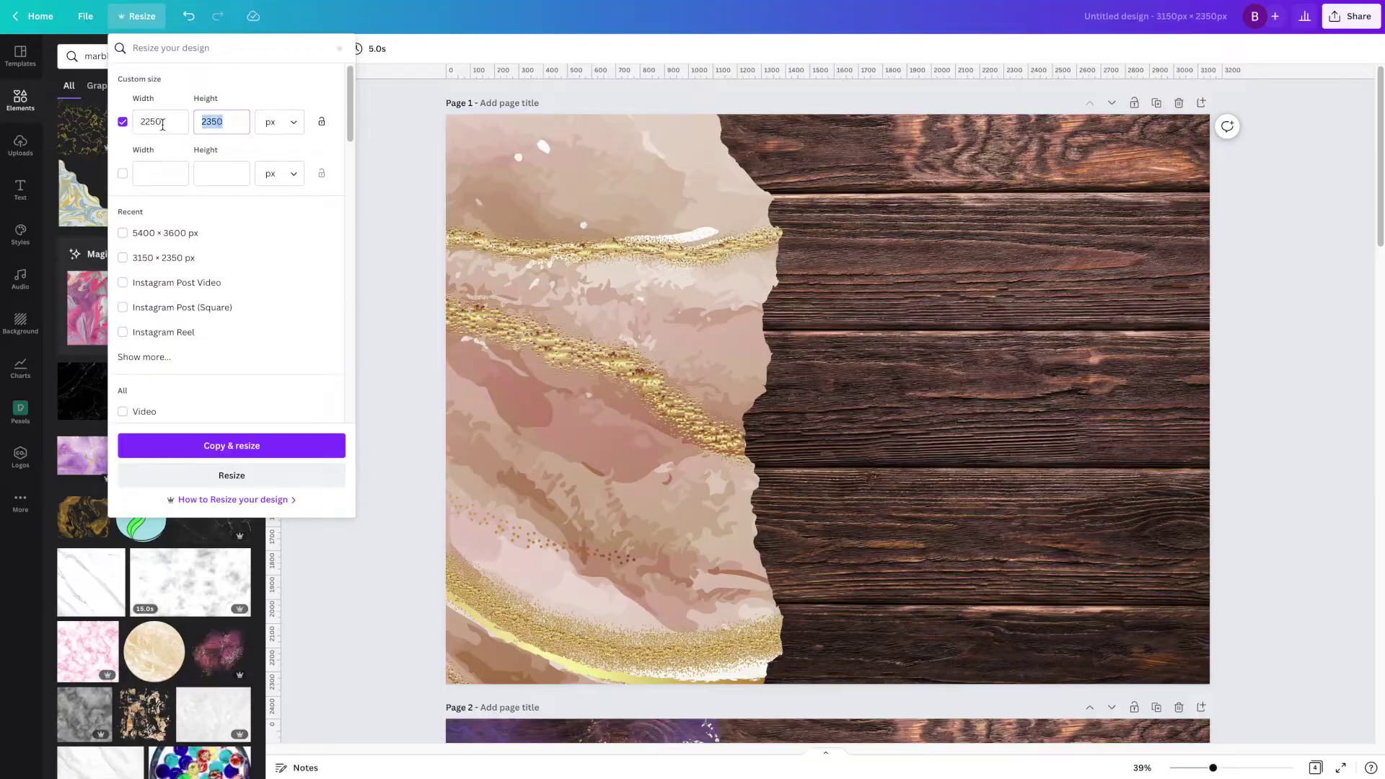
pyautogui.write('1650')
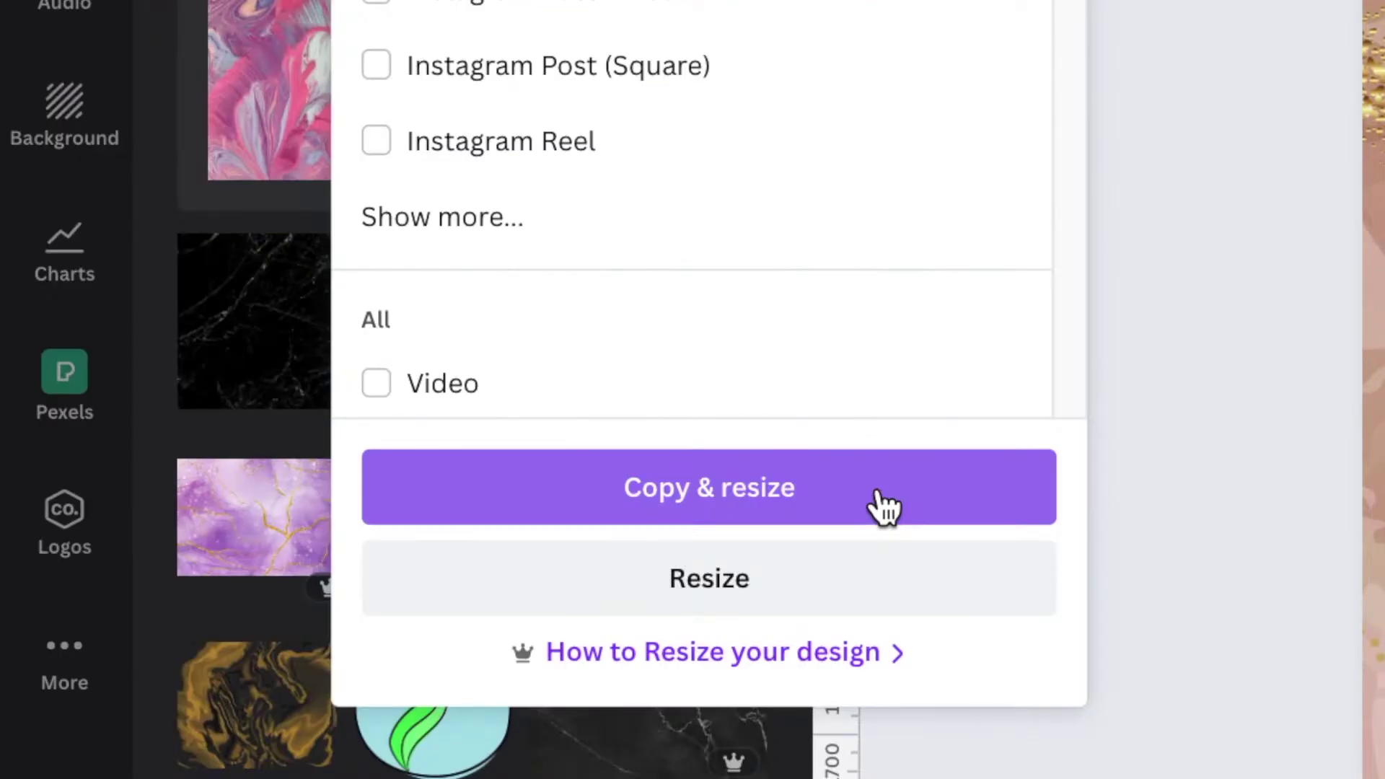
pyautogui.click(878, 494)
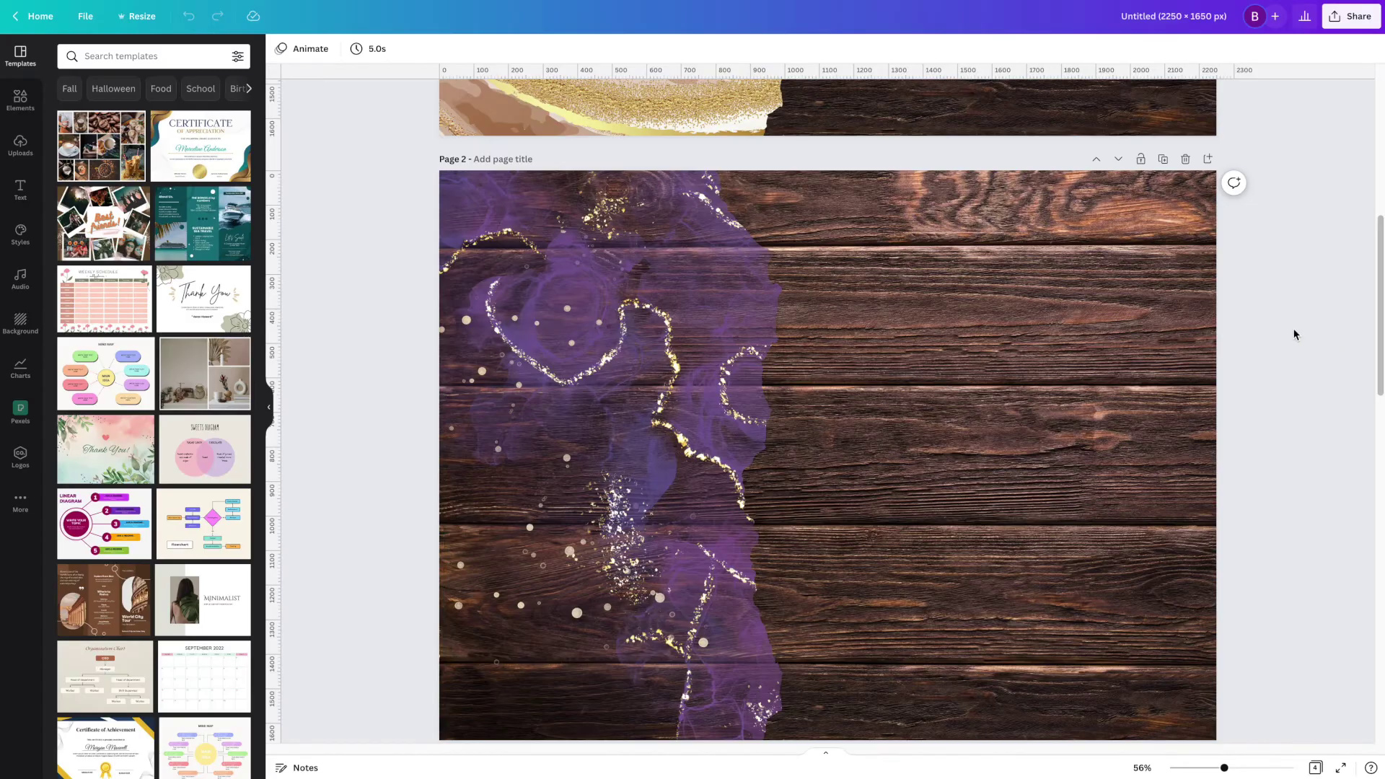
pyautogui.scroll(8, 1295, 334)
# Download all four resized pages as PNG, then reopen download settings for the 3150 × 2350 original.
pyautogui.click(1355, 18)
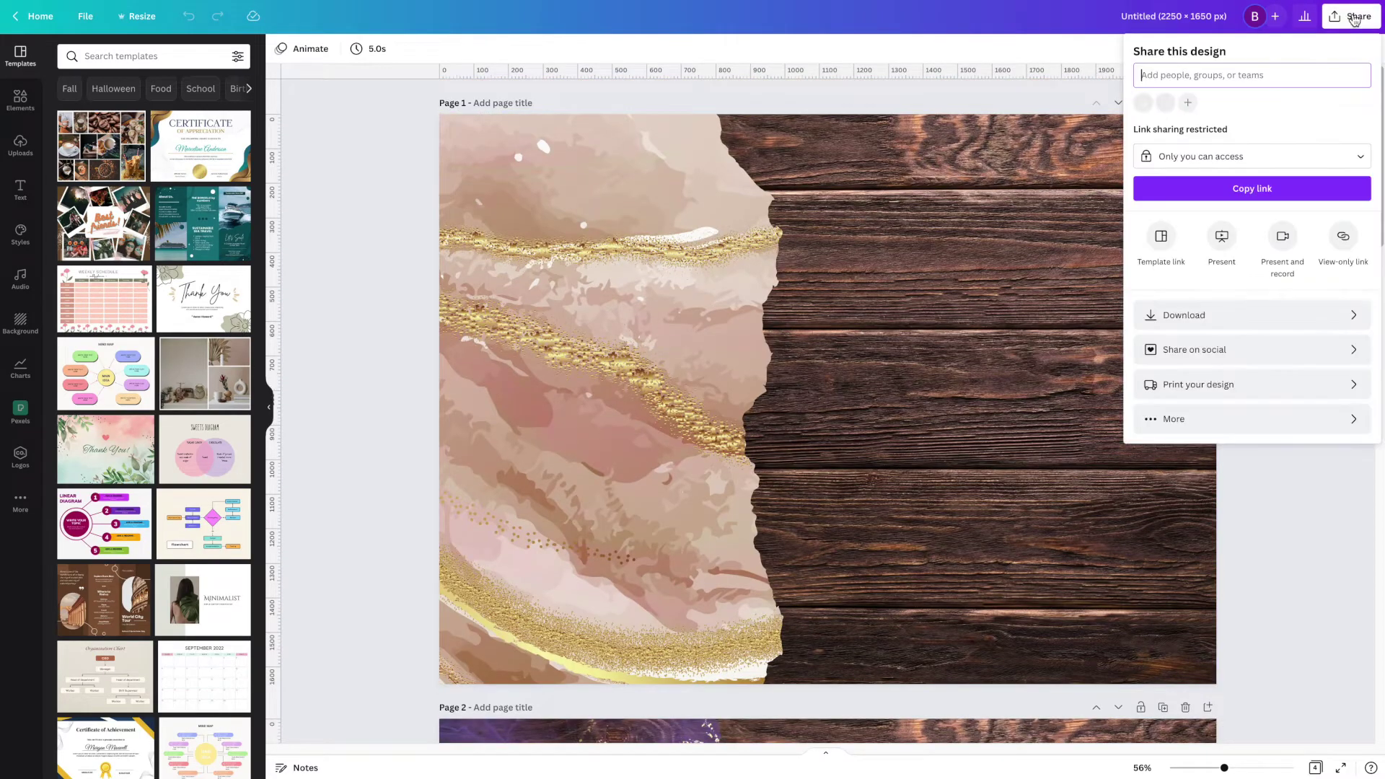
pyautogui.click(1255, 314)
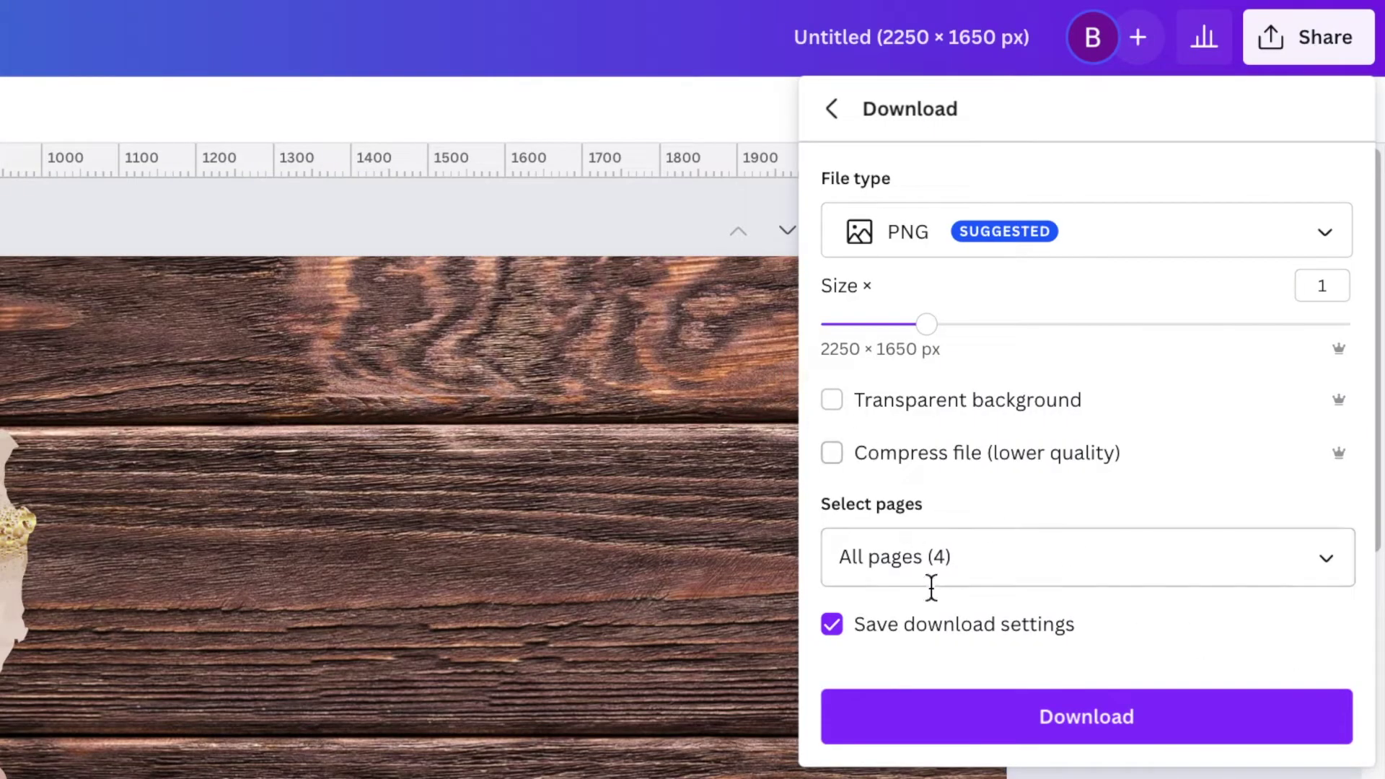
pyautogui.click(1005, 716)
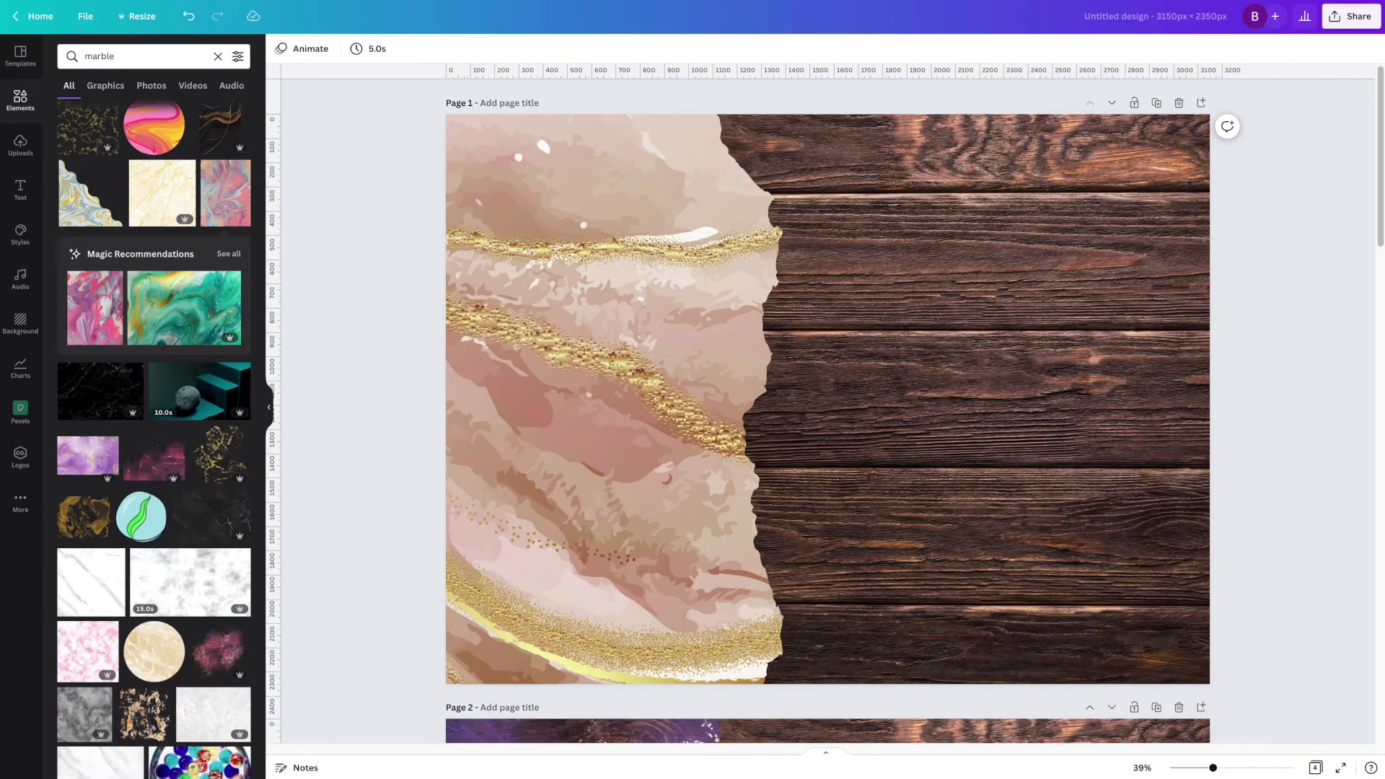
pyautogui.click(1357, 17)
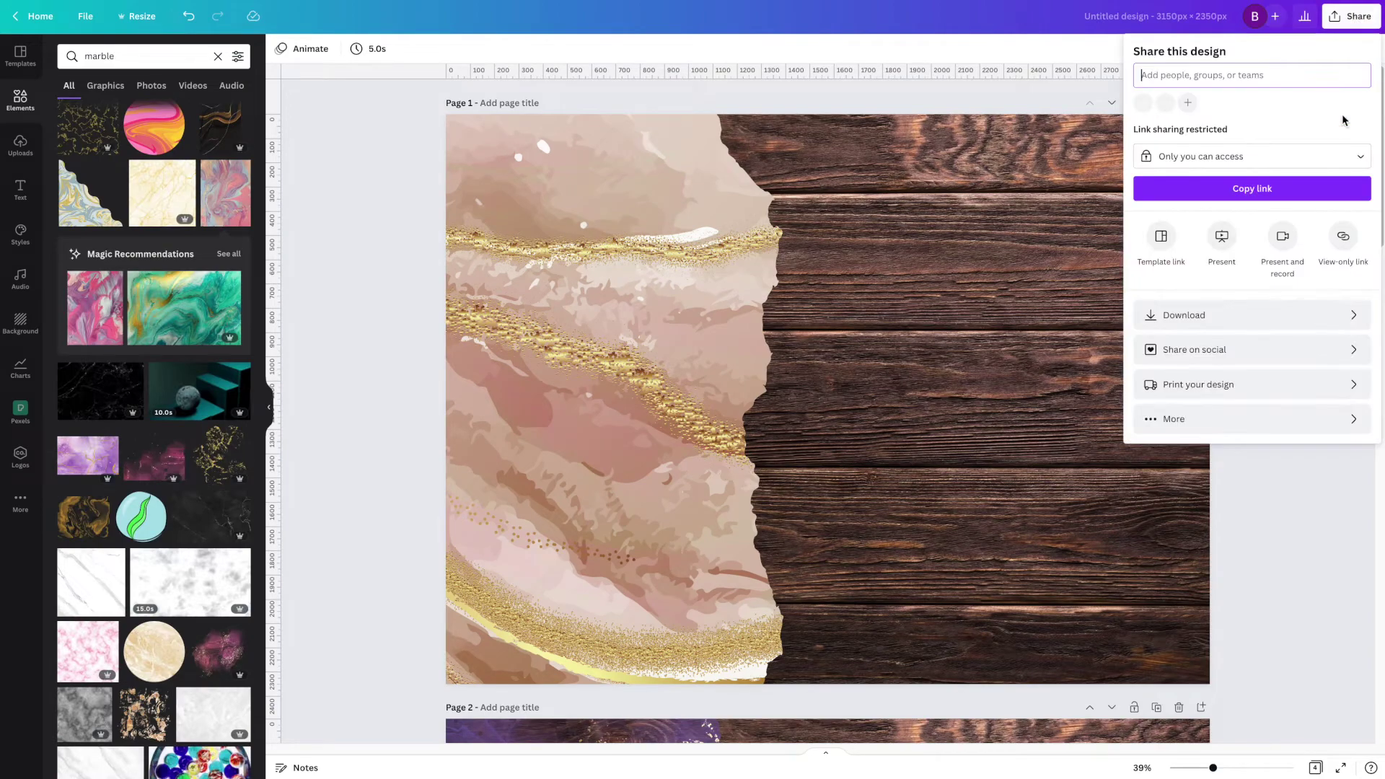
pyautogui.click(1292, 315)
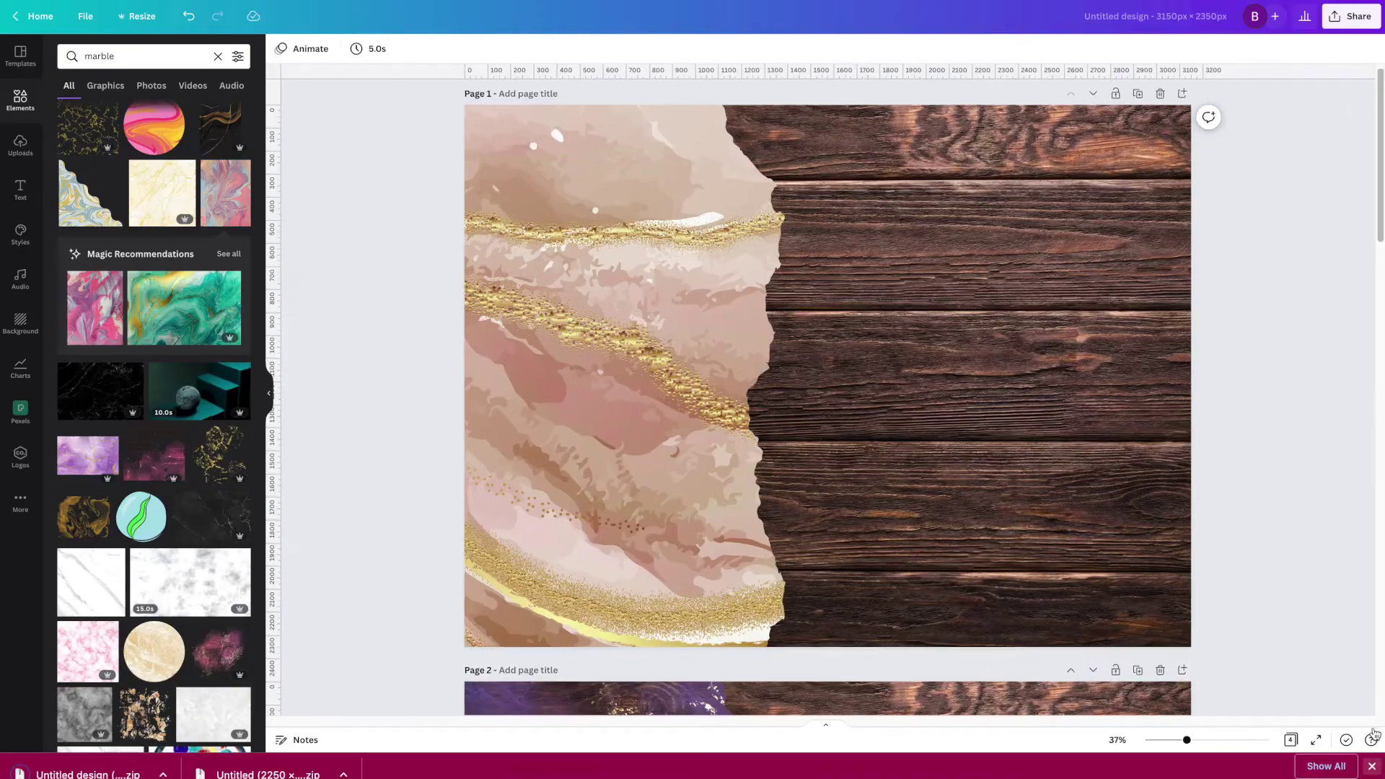
pyautogui.scroll(-10, 1353, 595)
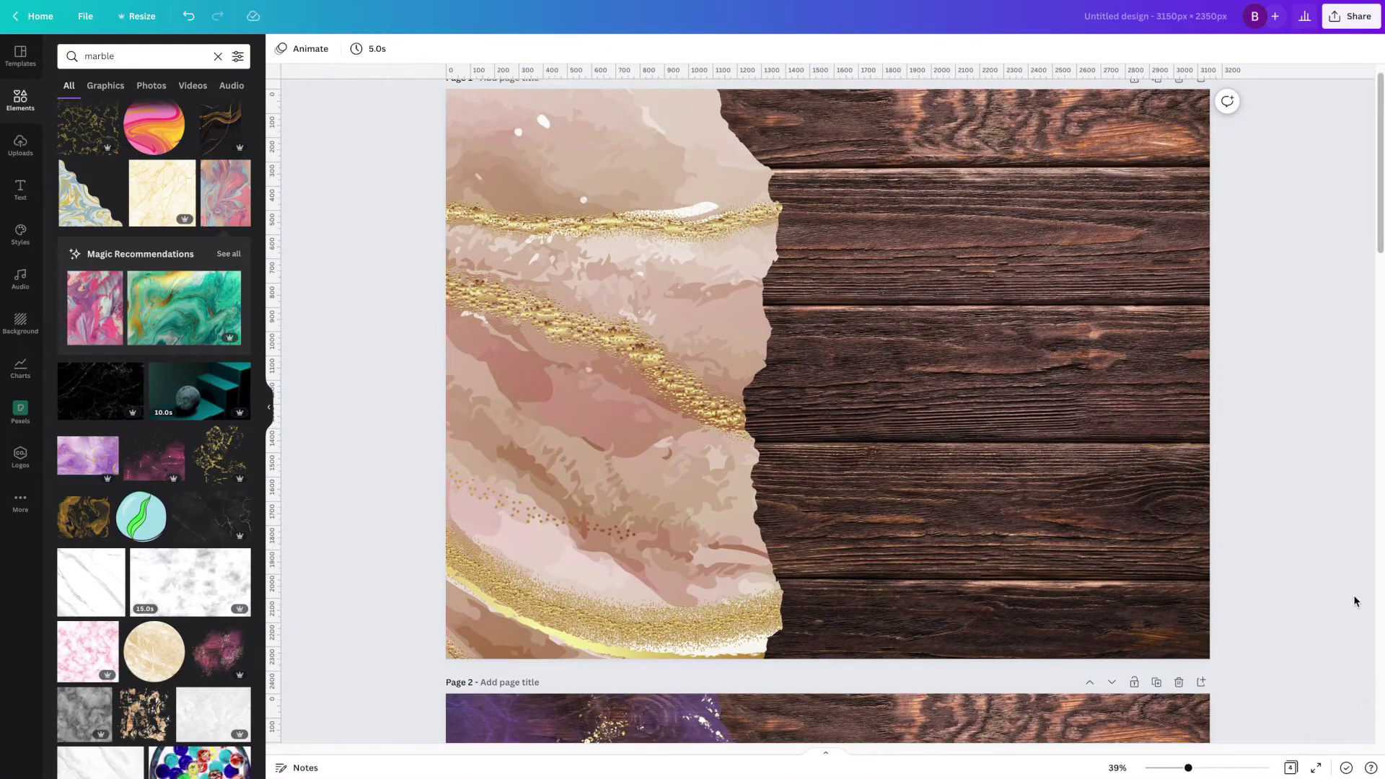
# Apply the 8" x 11" size and upload 1.png from the 2250 × 1650 exports folder.
pyautogui.scroll(8, 1291, 437)
pyautogui.scroll(-15, 1291, 437)
pyautogui.scroll(15, 1291, 443)
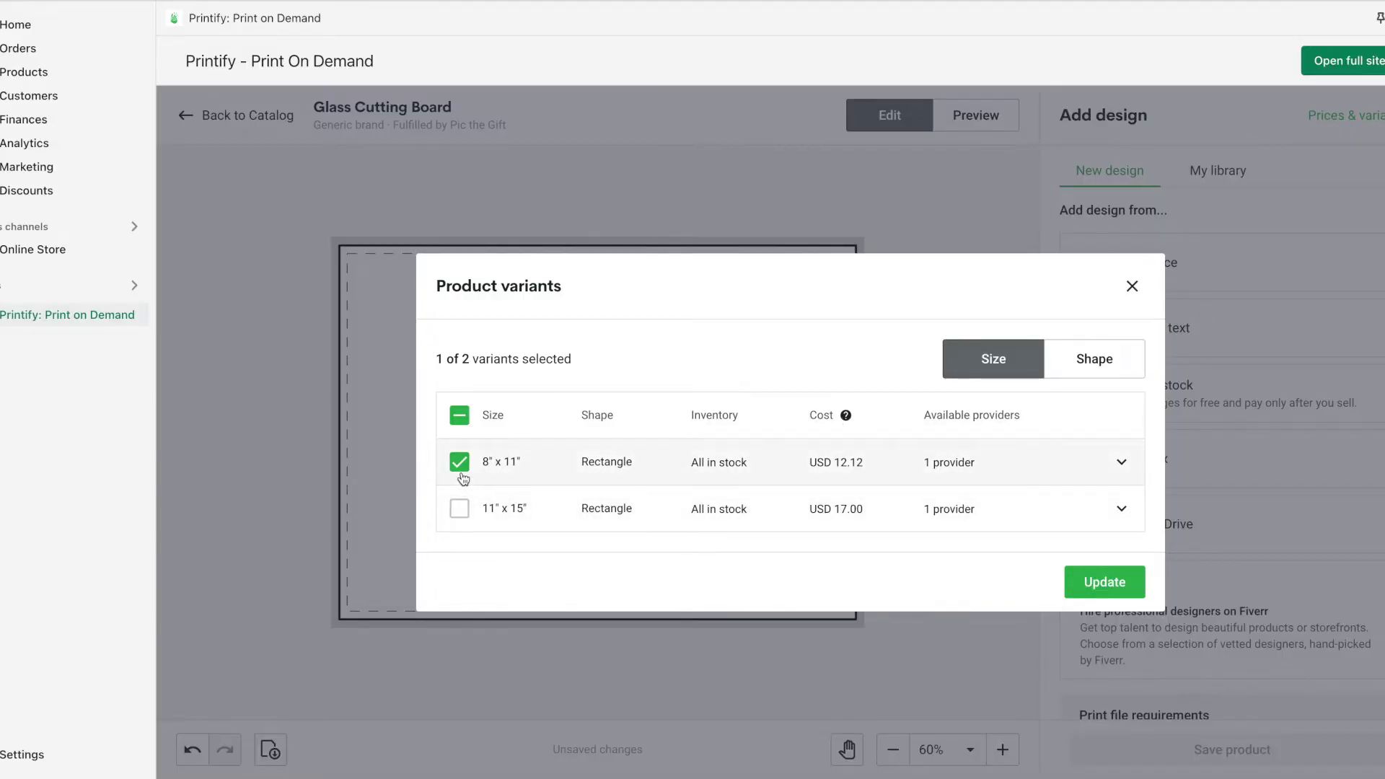
pyautogui.click(1107, 578)
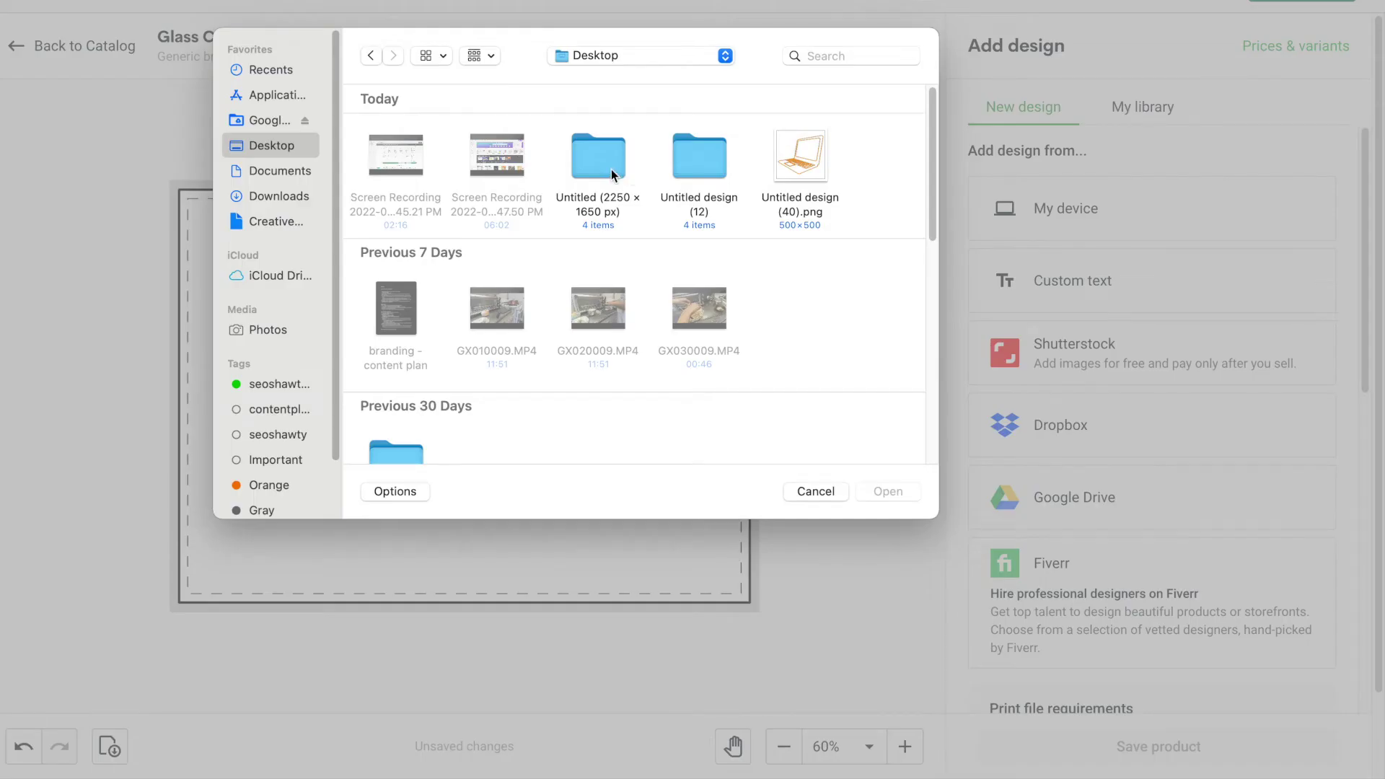
pyautogui.doubleClick(598, 159)
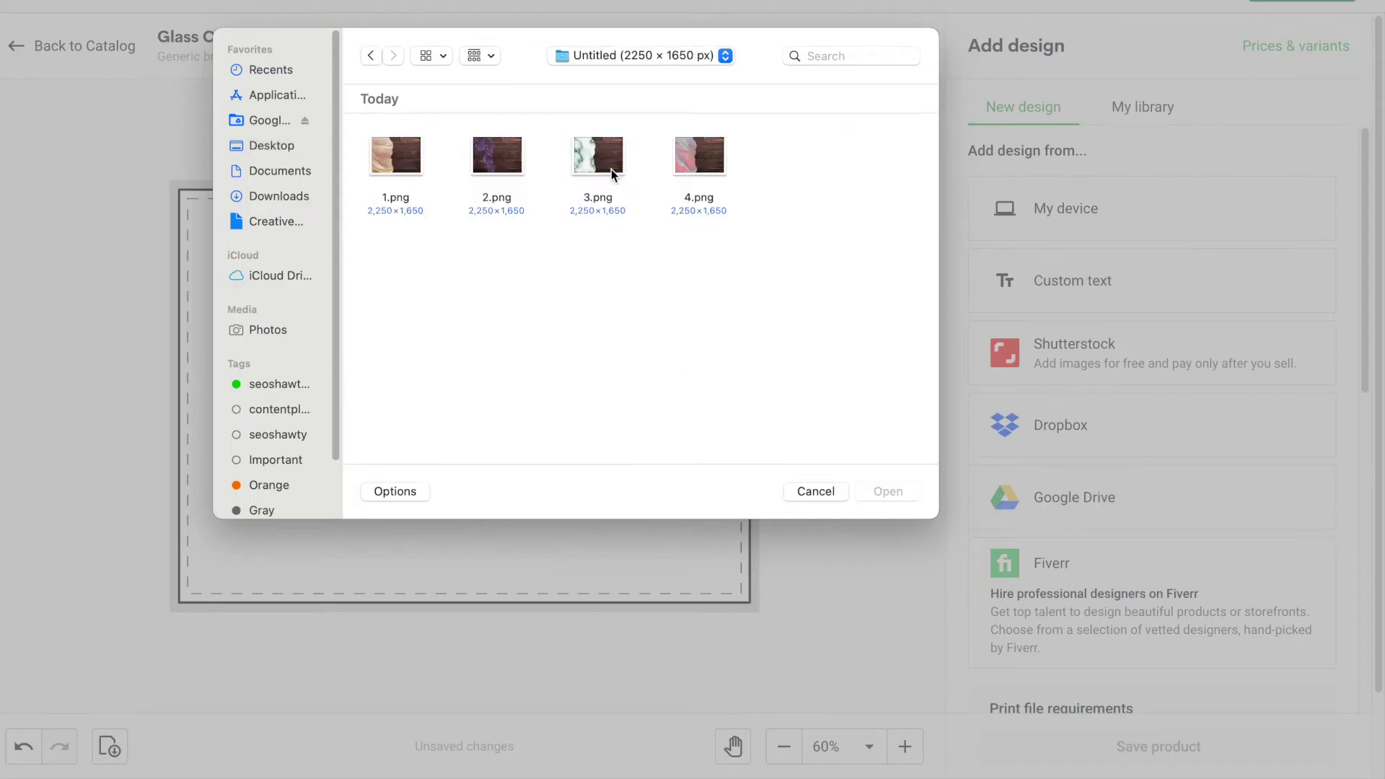
pyautogui.doubleClick(401, 167)
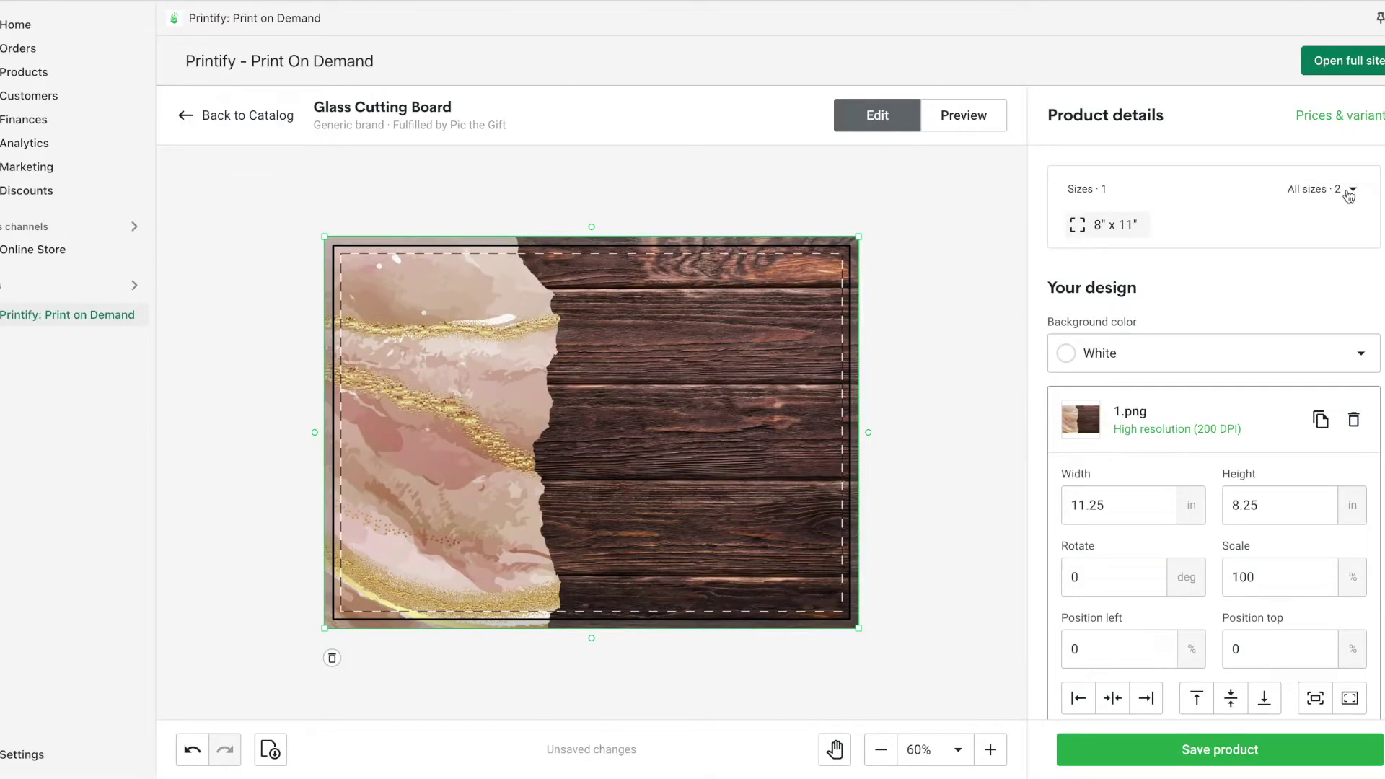
# Add the 11" x 15" size with a separate design, removing 1.png to await a new upload.
pyautogui.click(1346, 195)
pyautogui.click(1027, 390)
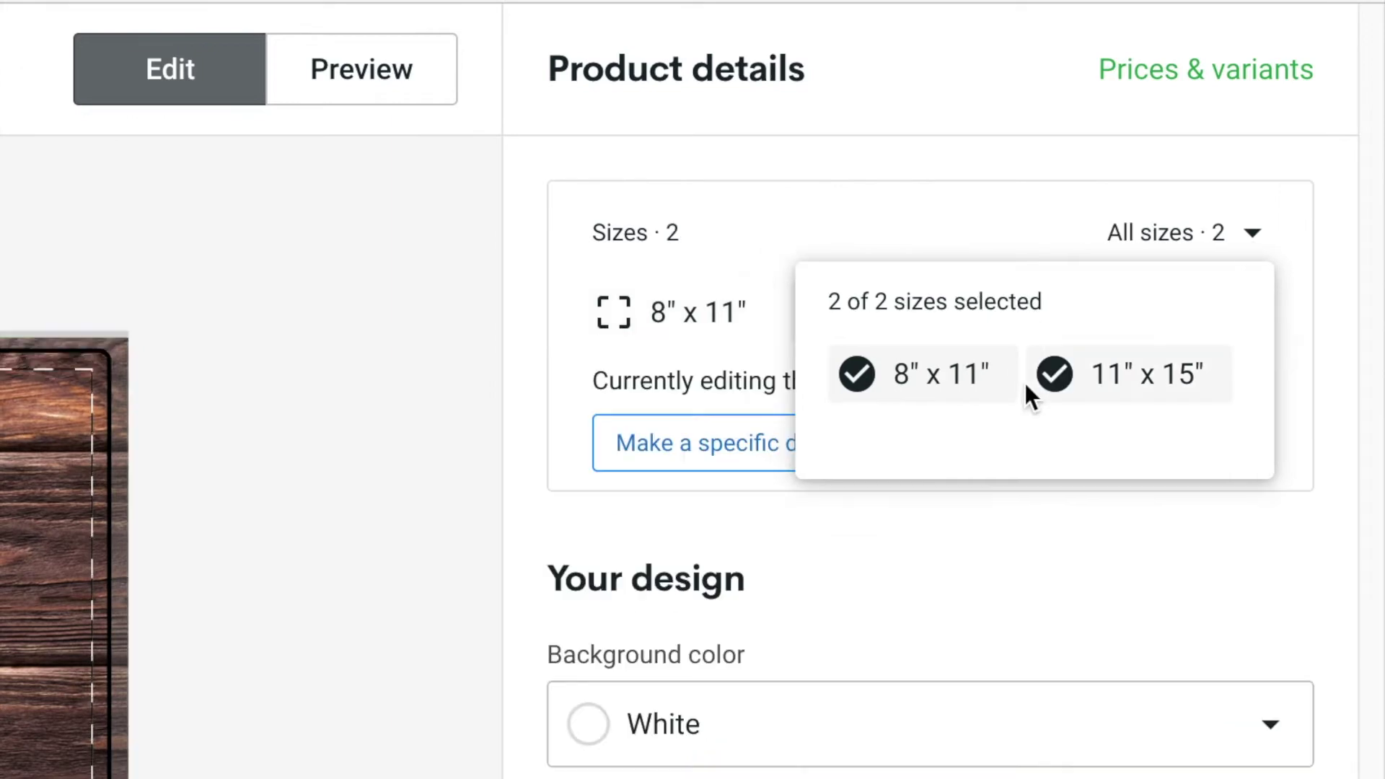
pyautogui.click(823, 559)
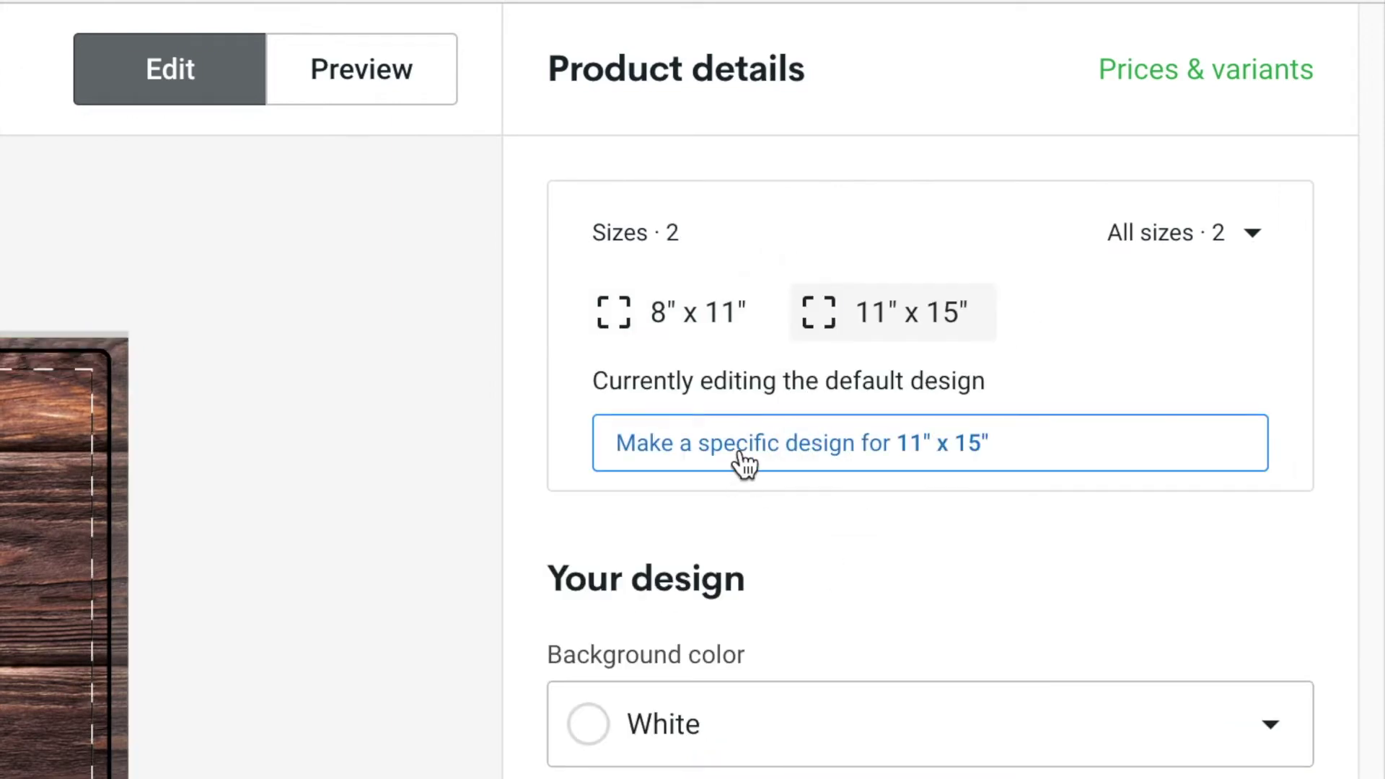
pyautogui.click(700, 465)
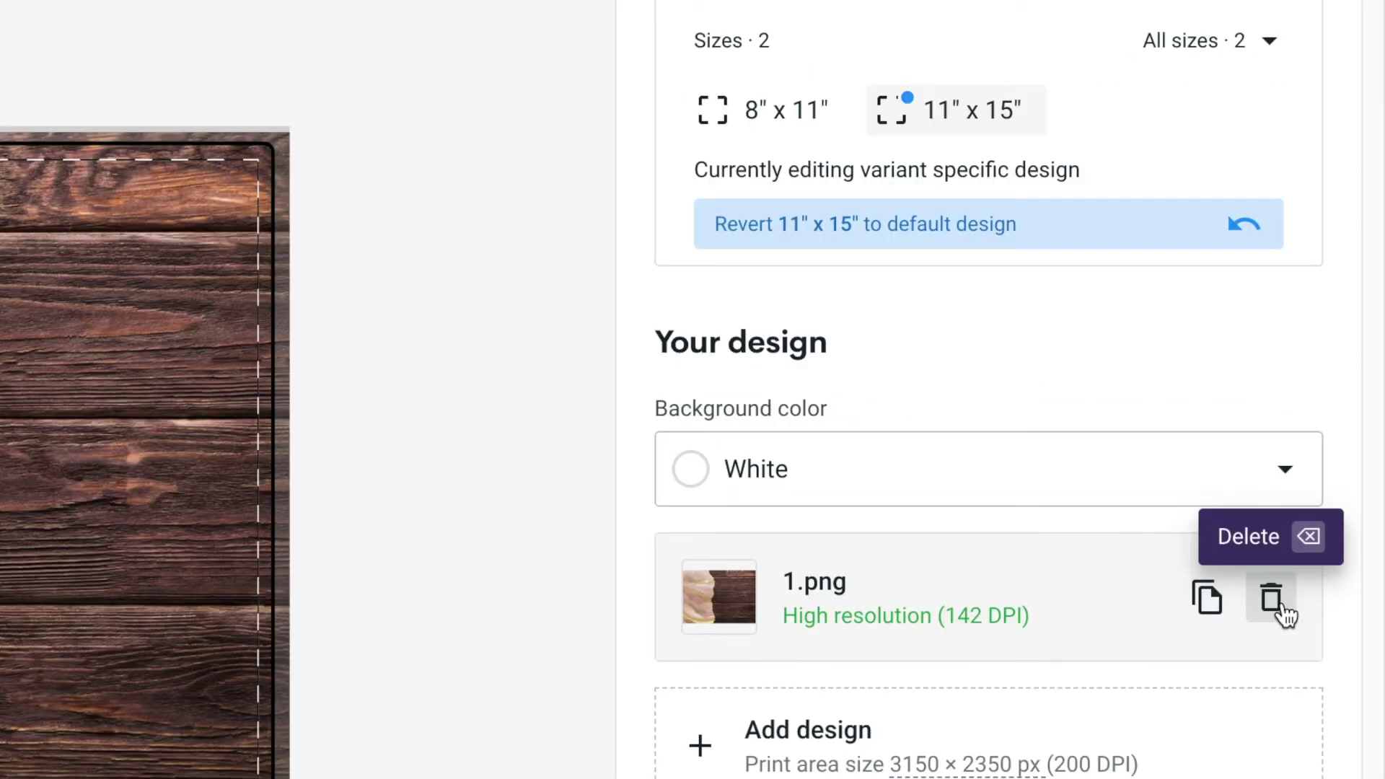
pyautogui.click(1281, 606)
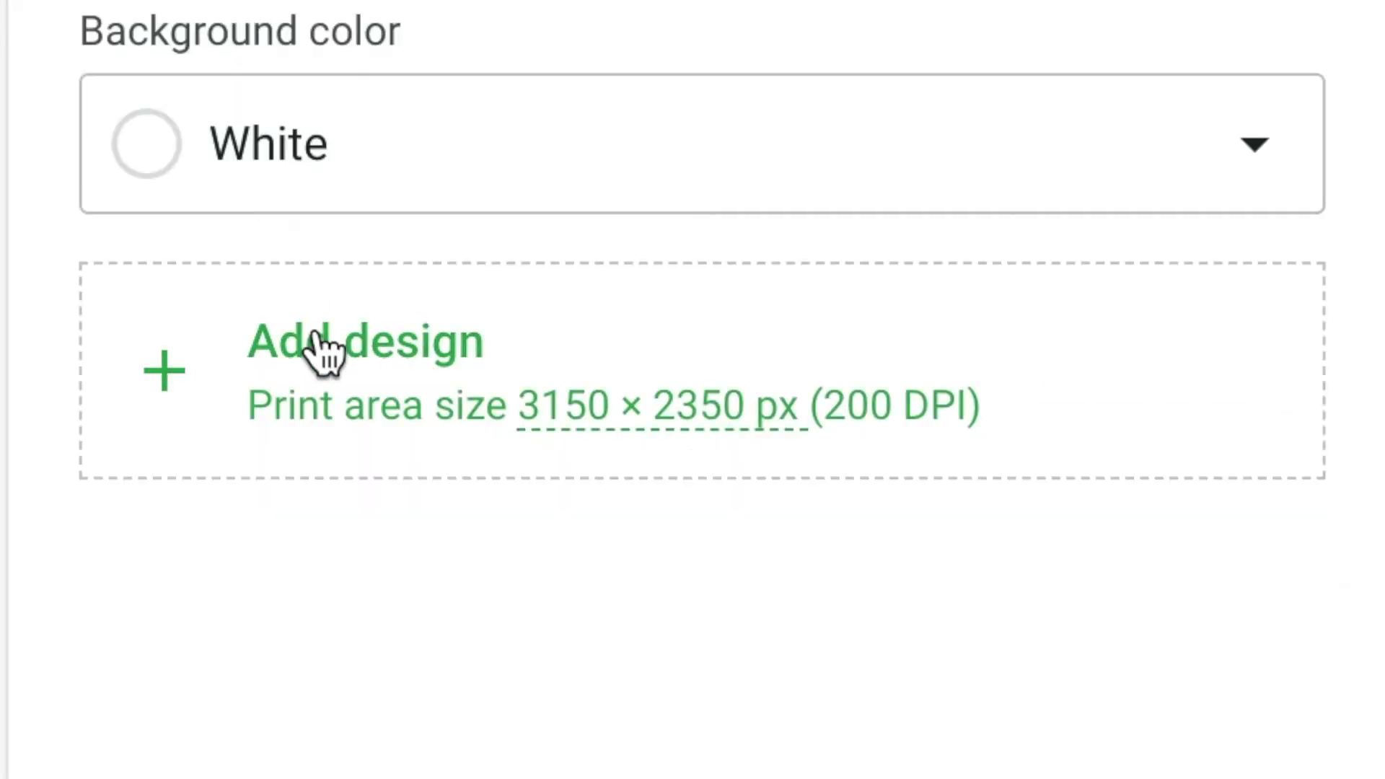
pyautogui.click(785, 577)
pyautogui.click(1116, 261)
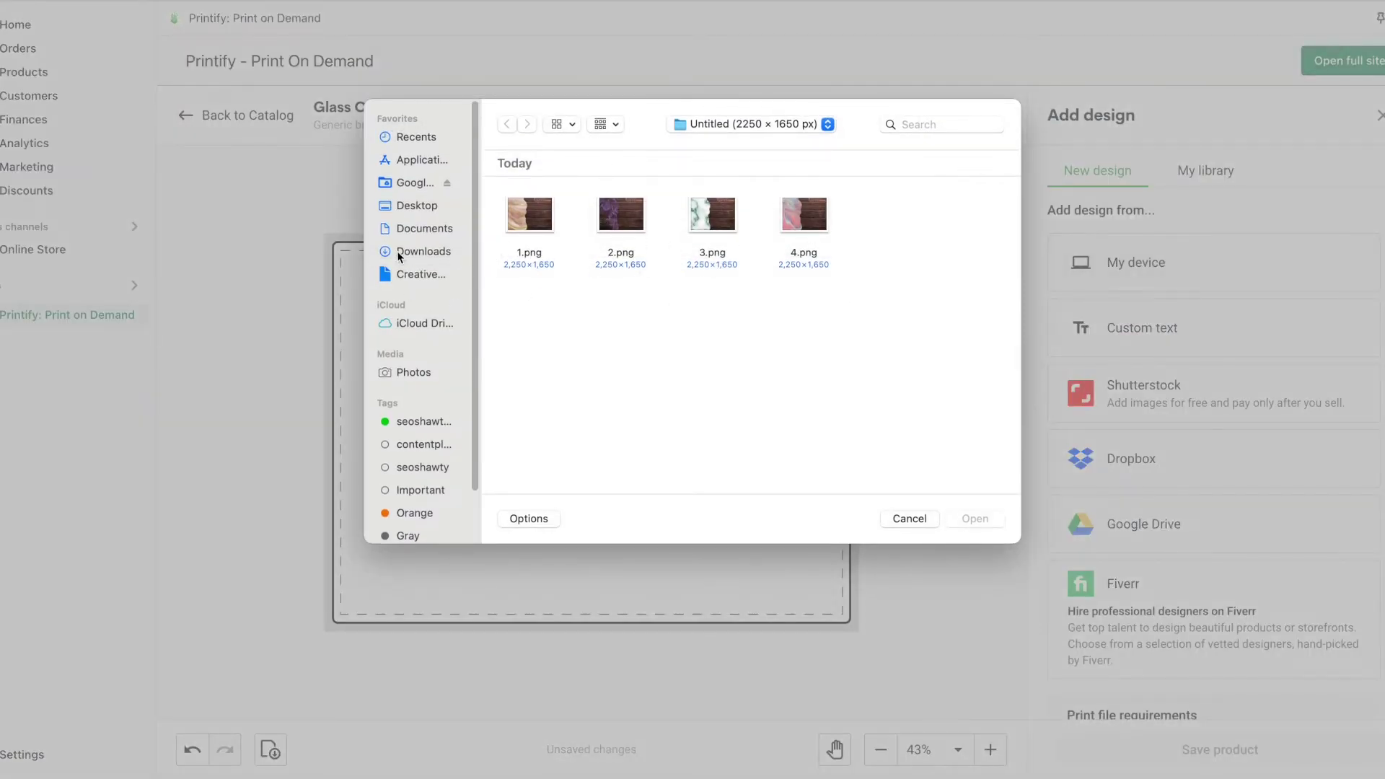
# Upload 1.png from Desktop › Untitled design (12) onto the 11" x 15" board.
pyautogui.click(415, 207)
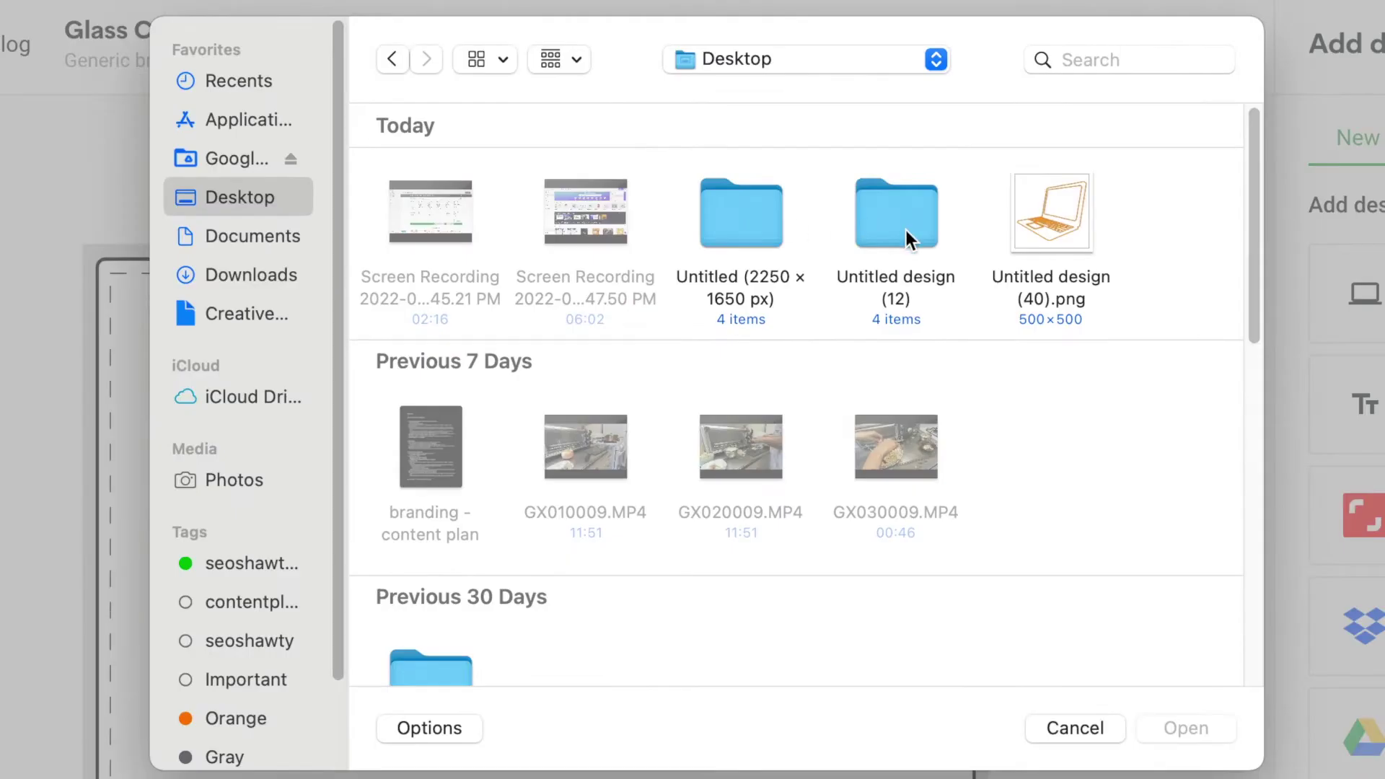
pyautogui.doubleClick(809, 225)
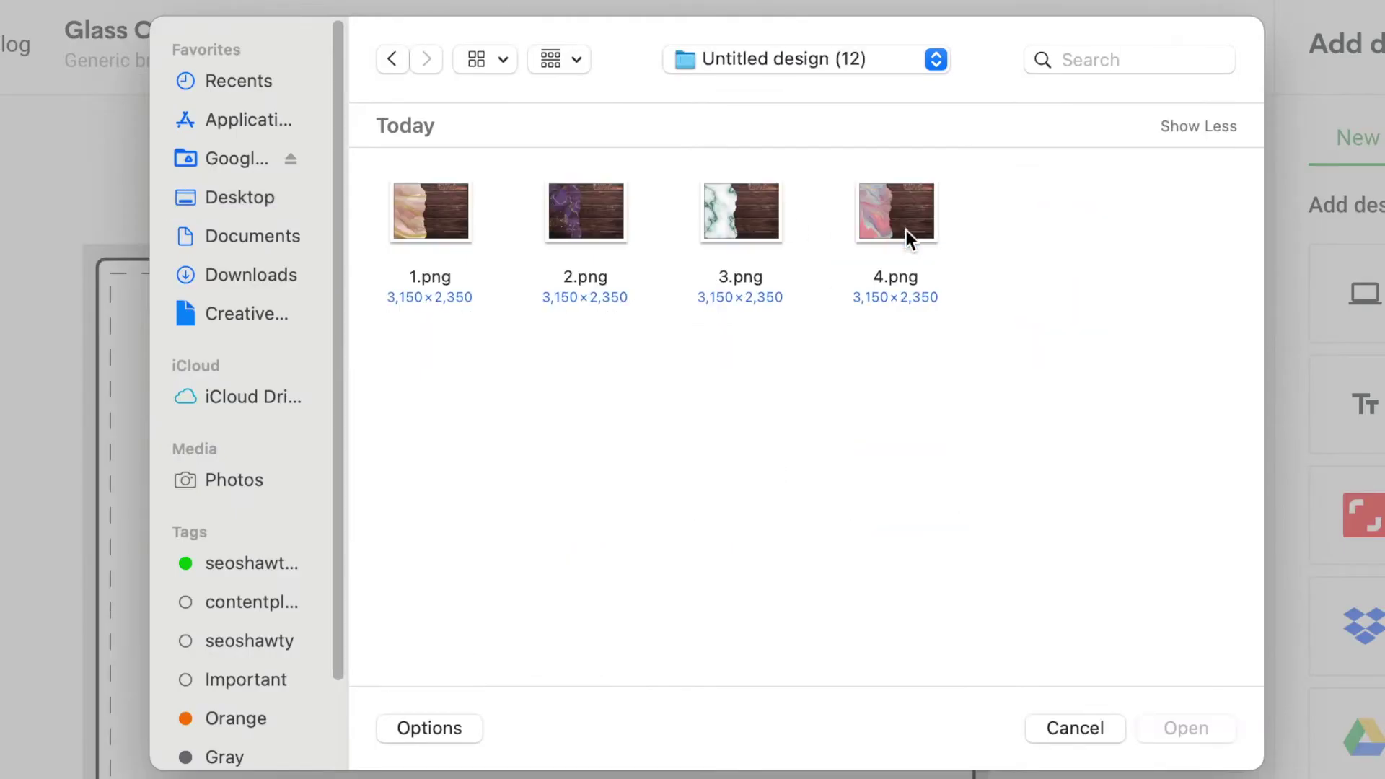
pyautogui.doubleClick(414, 218)
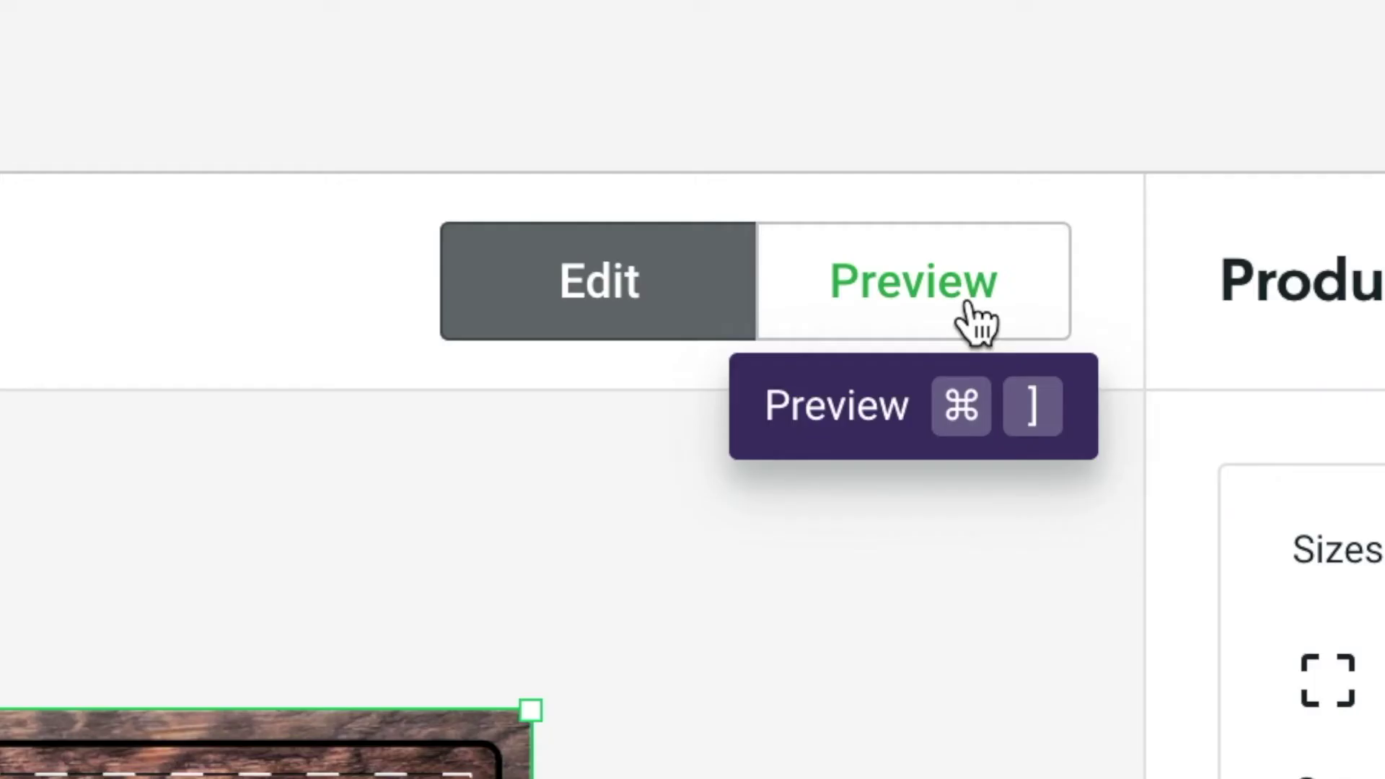
# Preview the board in the Context 2 Horizontal and Vertical mockups.
pyautogui.click(980, 126)
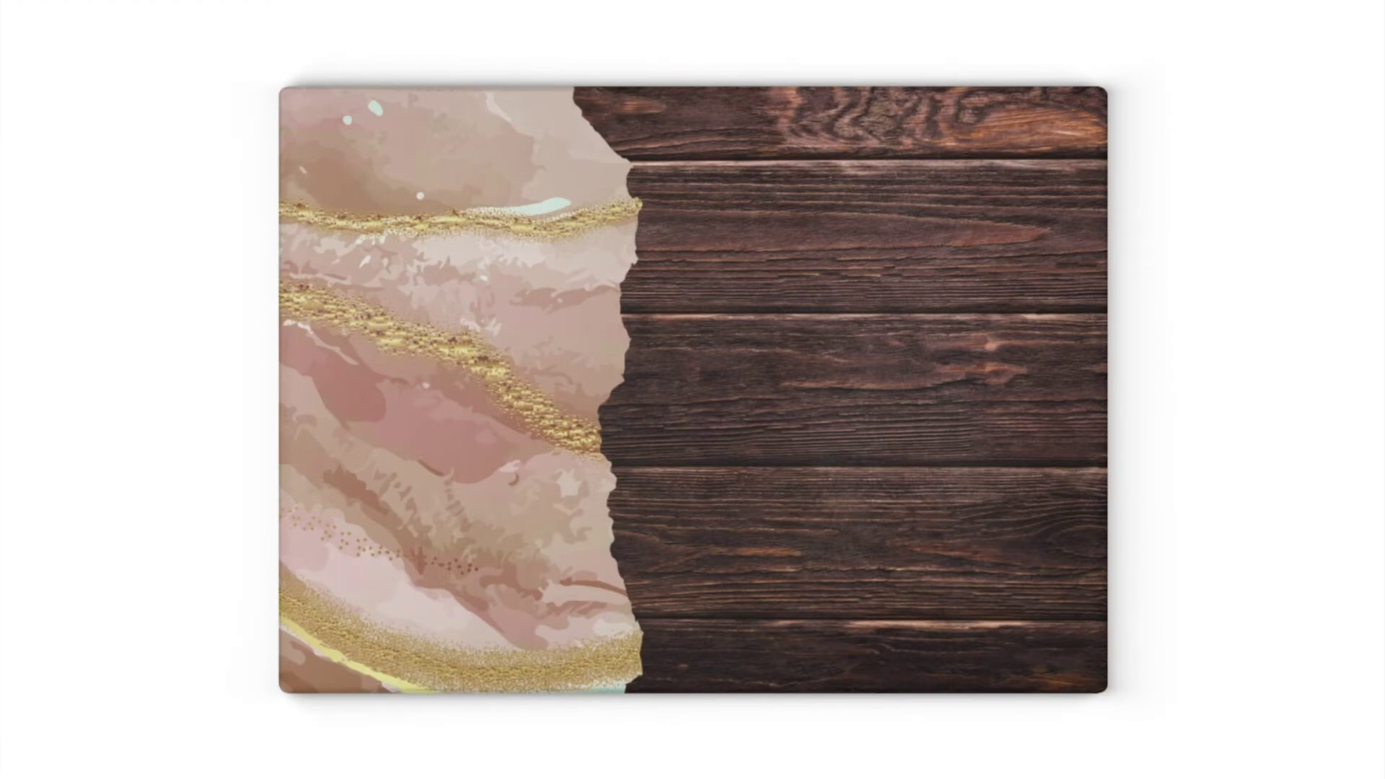
pyautogui.click(1160, 280)
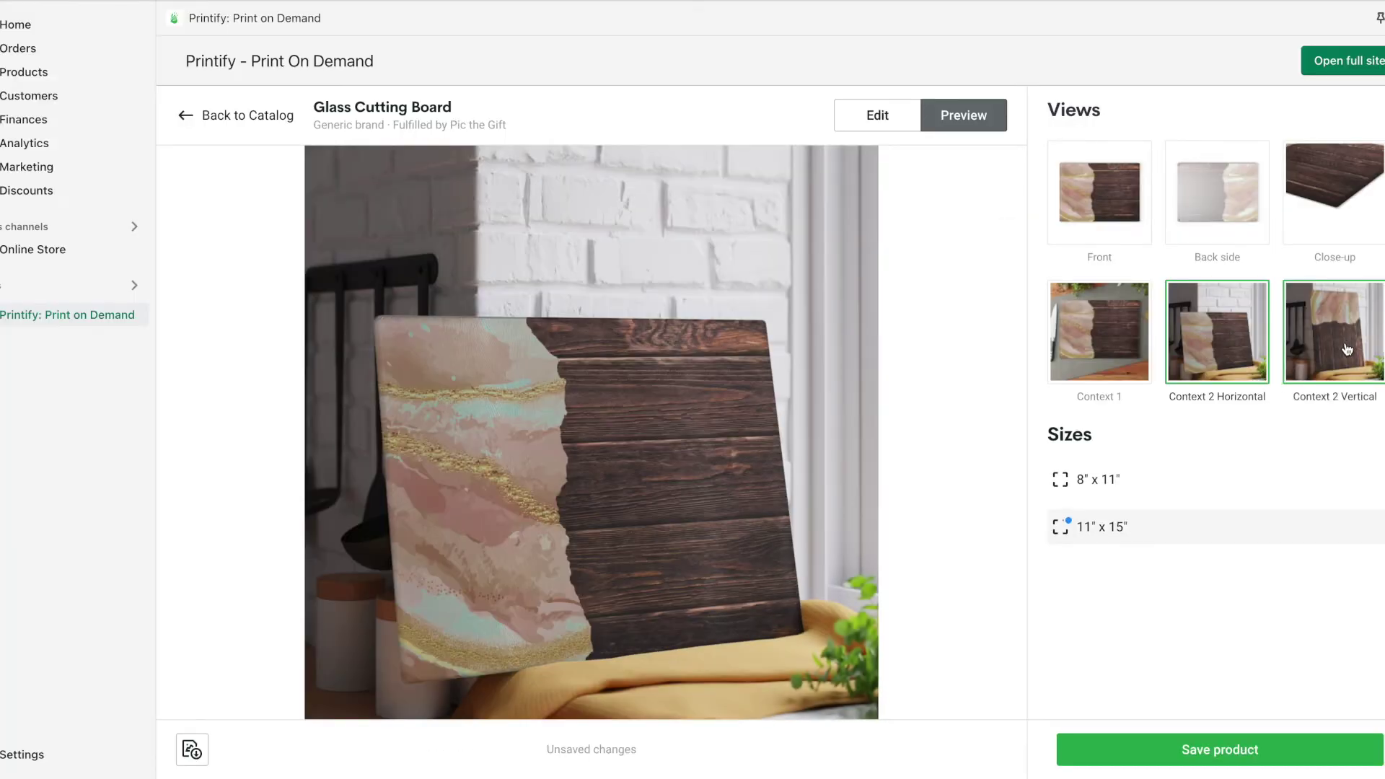
pyautogui.click(1347, 349)
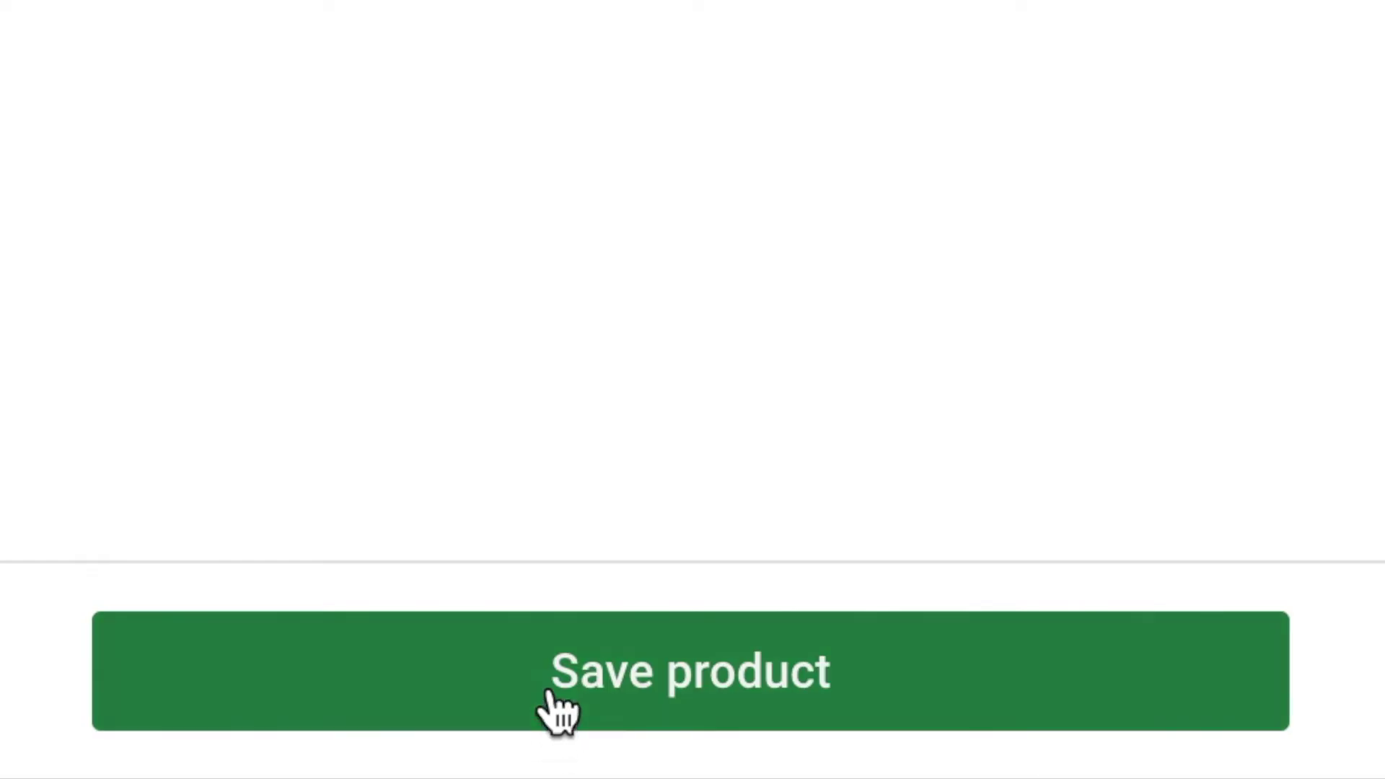
# Save the cutting board product and go to the catalog's Women's Long Sleeves page.
pyautogui.click(1183, 759)
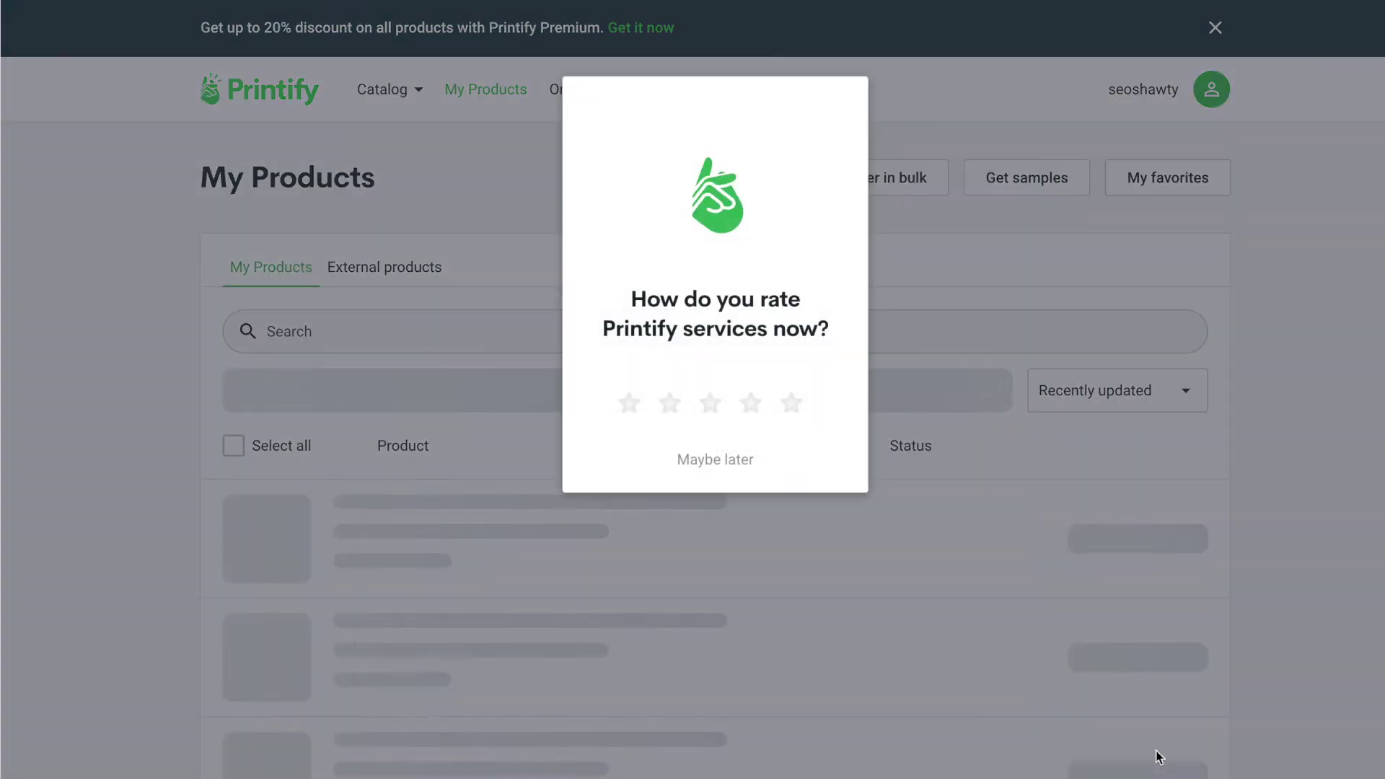
pyautogui.click(699, 459)
pyautogui.click(383, 89)
pyautogui.click(514, 222)
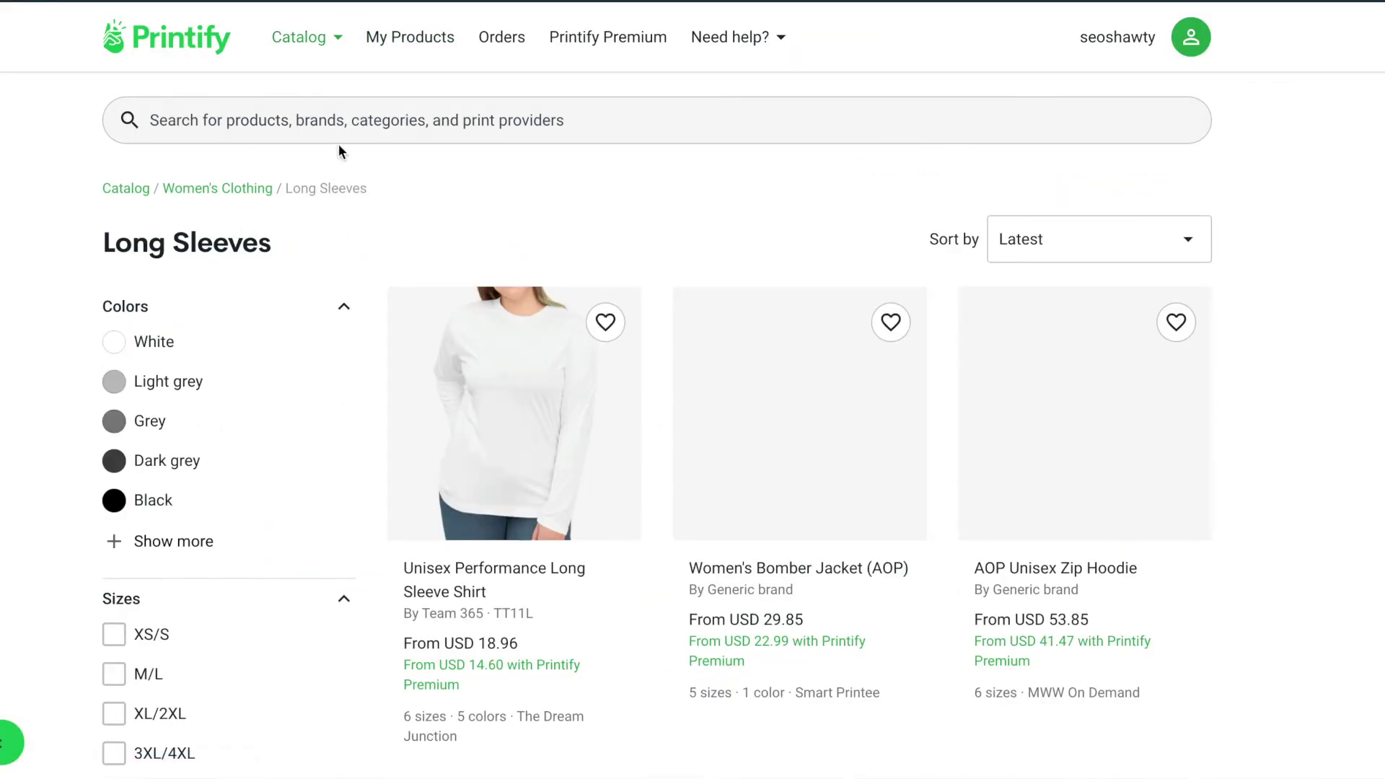
# Search the catalog for 'cu', open Glass Cutting Board, and start designing with Pic the Gift.
pyautogui.click(314, 123)
pyautogui.write('cutting')
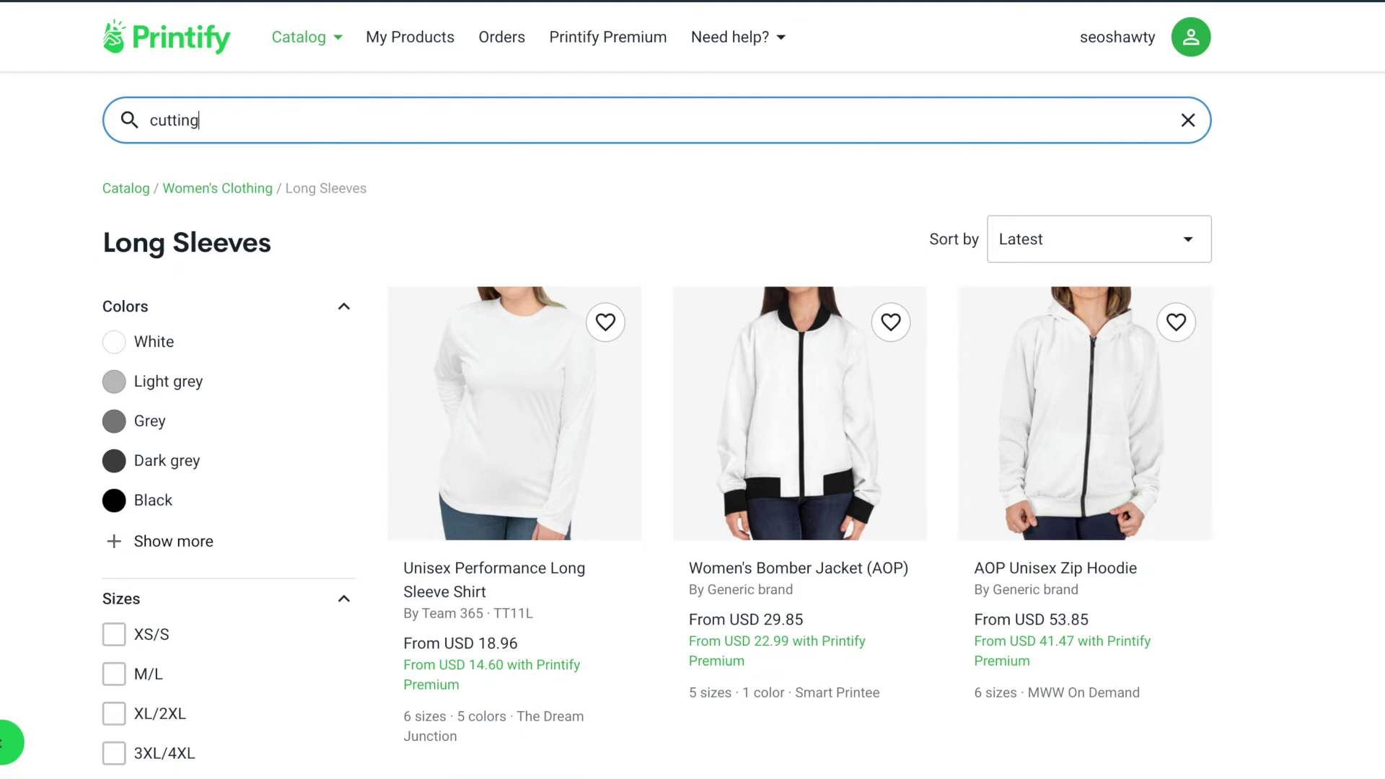
pyautogui.press('Return')
pyautogui.click(790, 459)
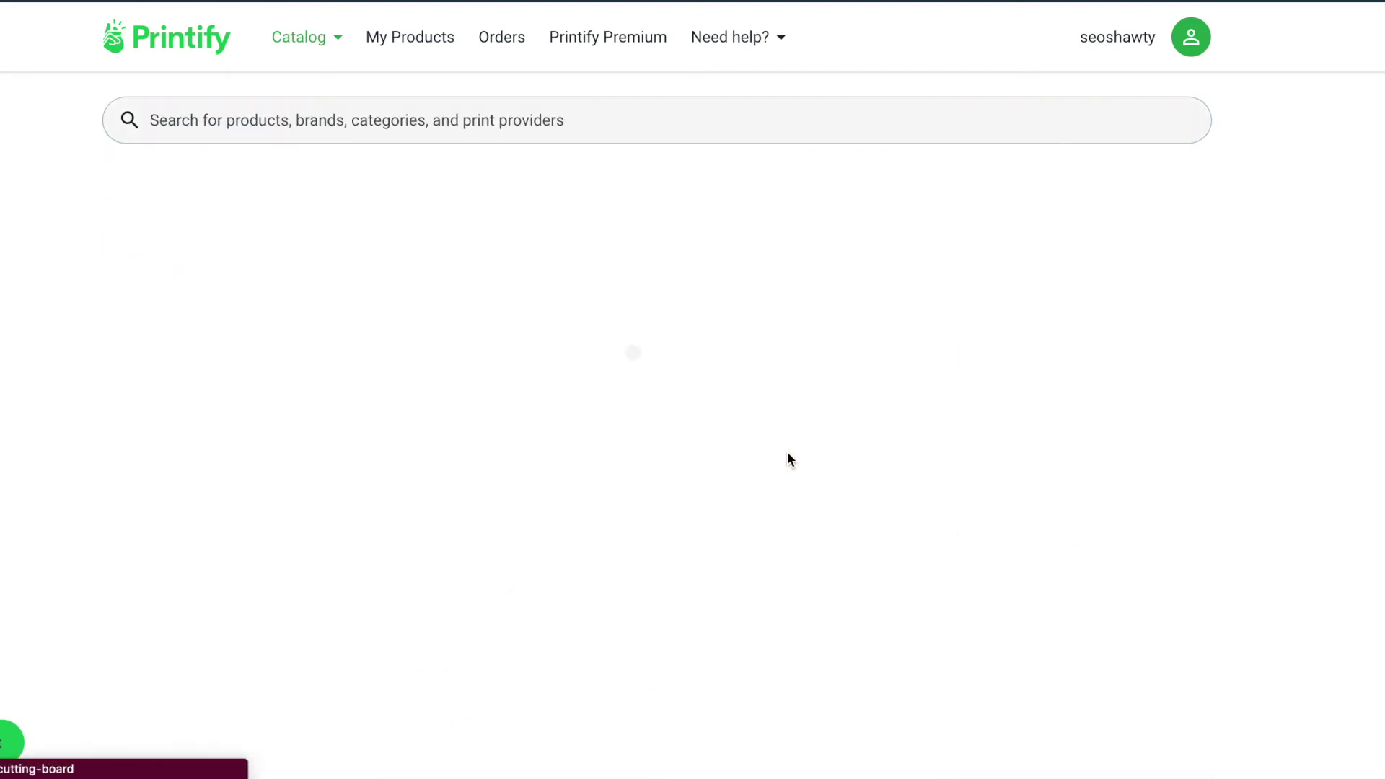
pyautogui.scroll(-6, 651, 387)
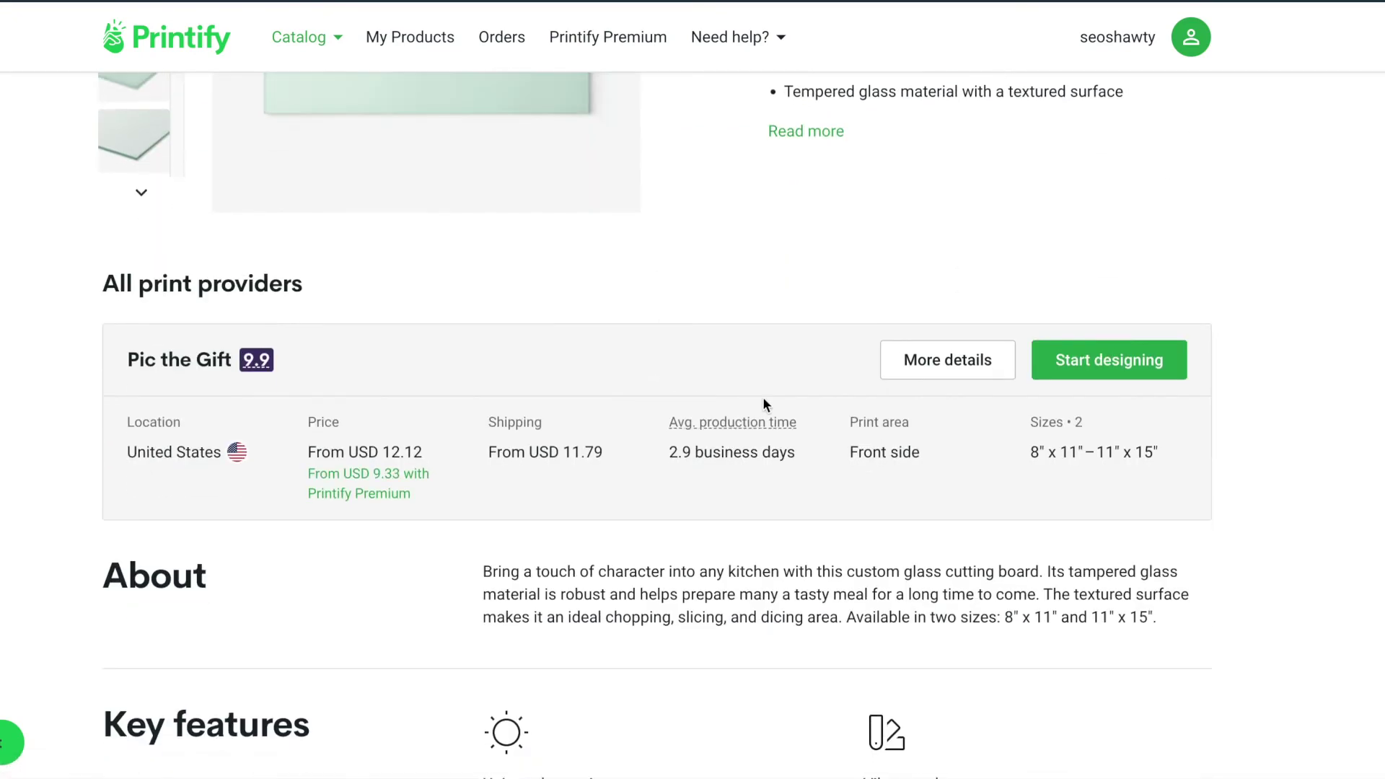
pyautogui.click(1068, 376)
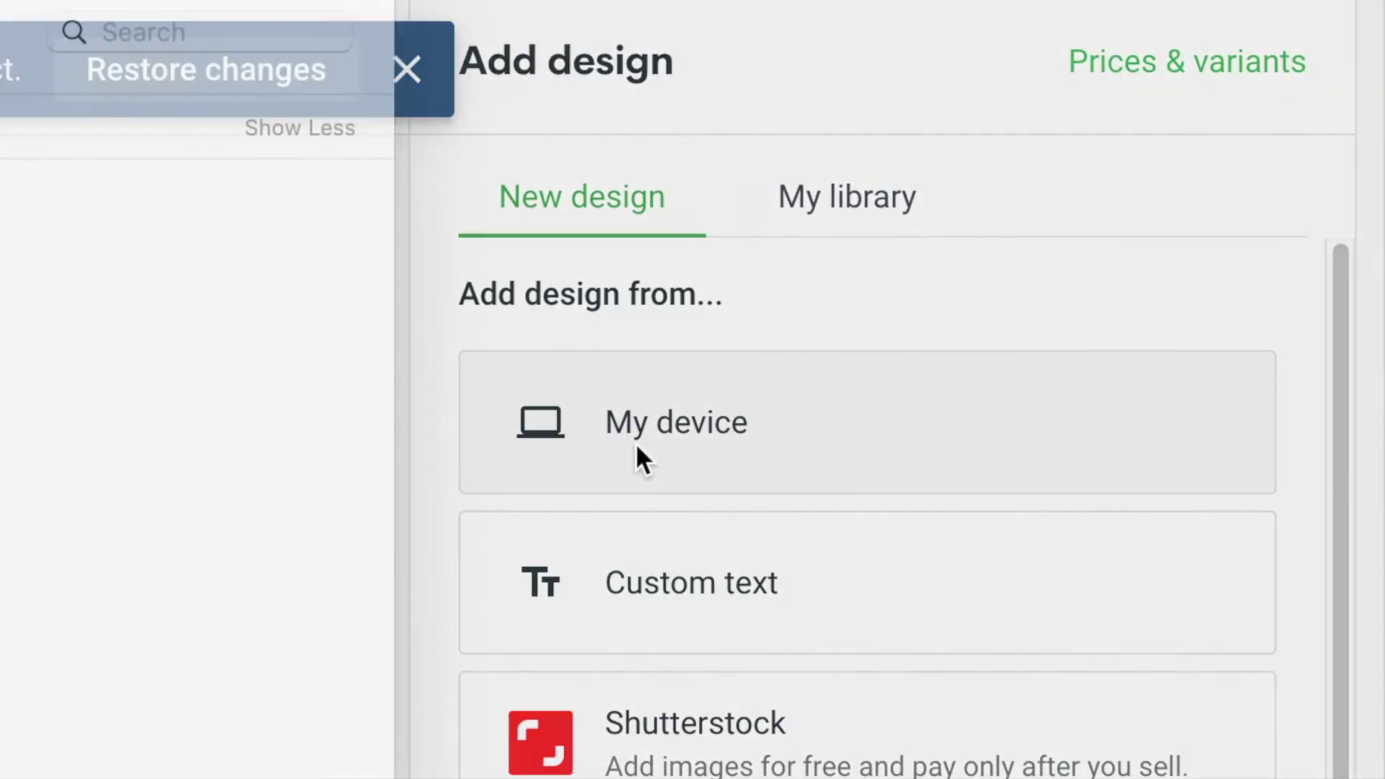
pyautogui.click(637, 447)
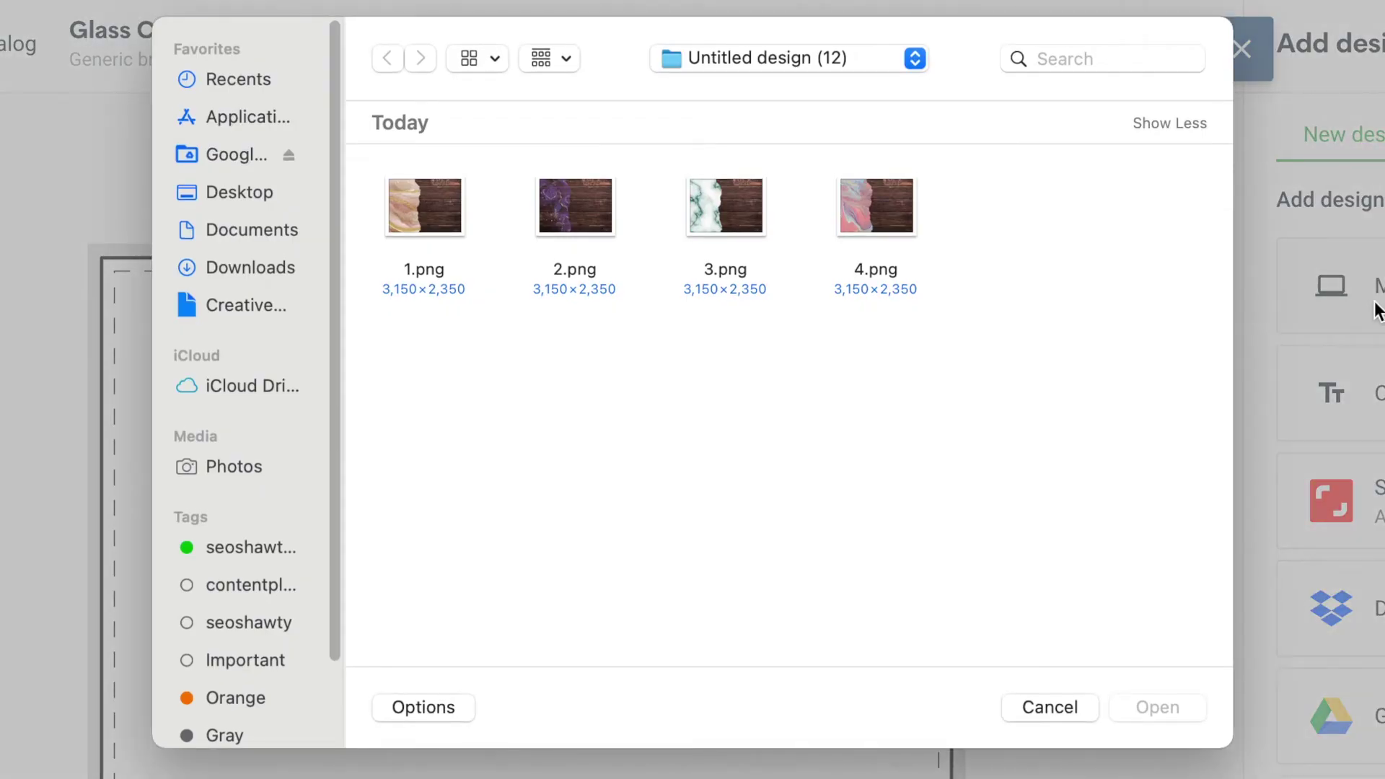
# Upload 2.png from Desktop › Untitled (2250 × 1650 px), then replace it with 4.png.
pyautogui.click(271, 266)
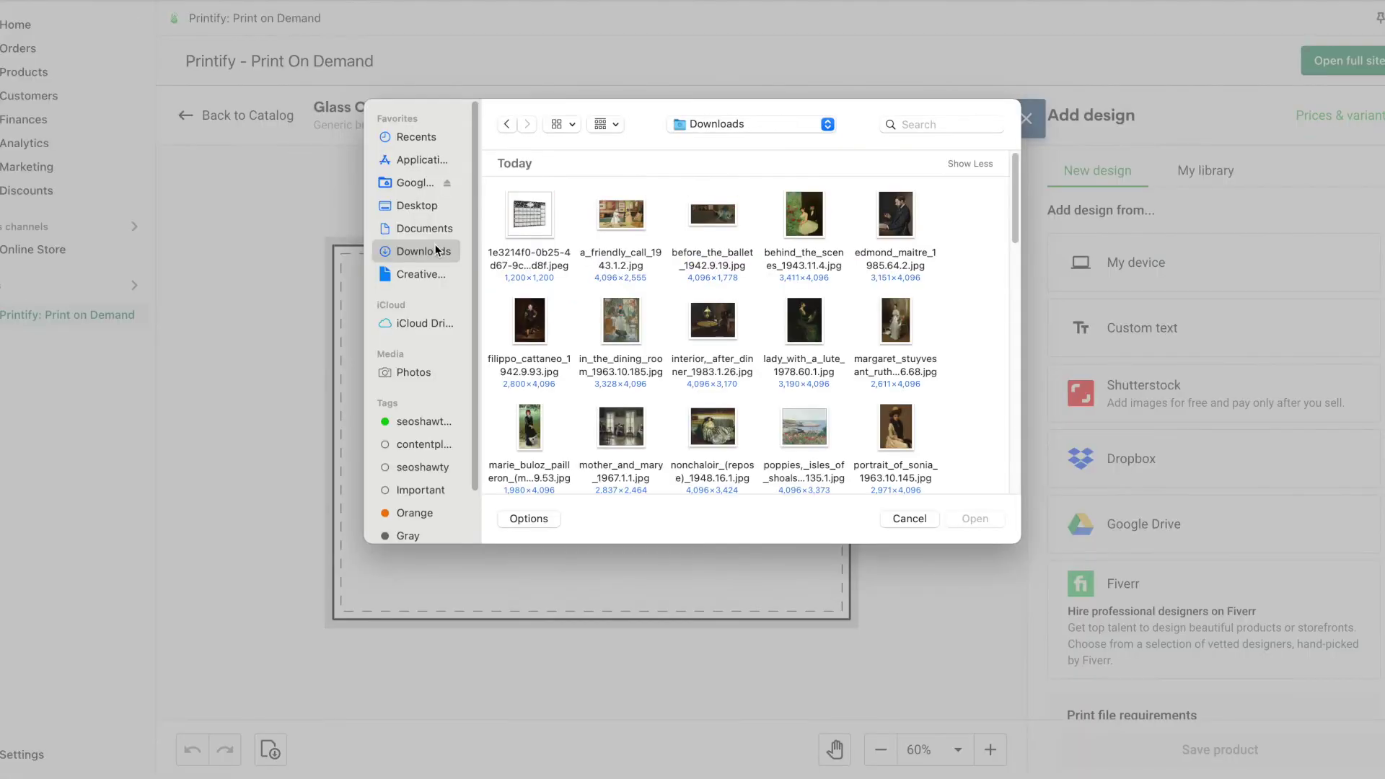
pyautogui.click(415, 209)
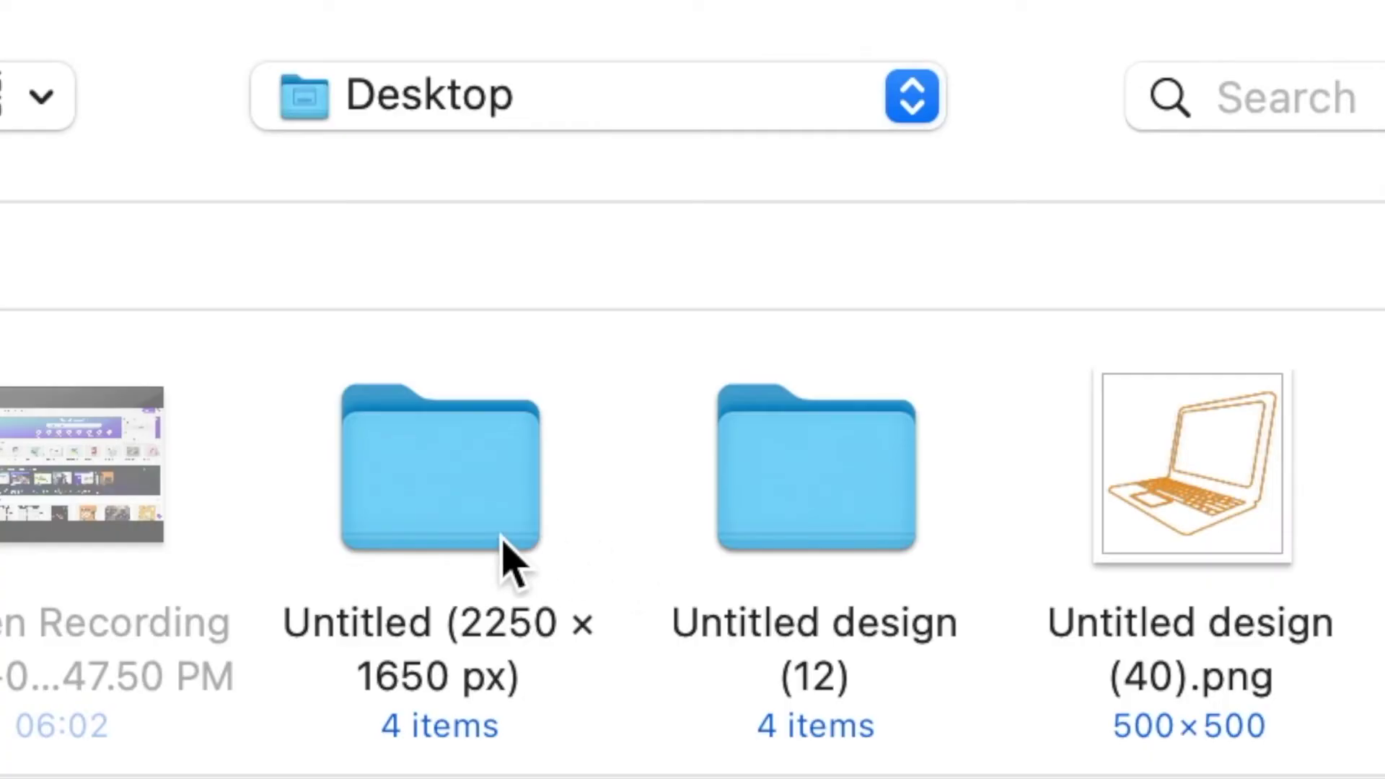
pyautogui.doubleClick(508, 556)
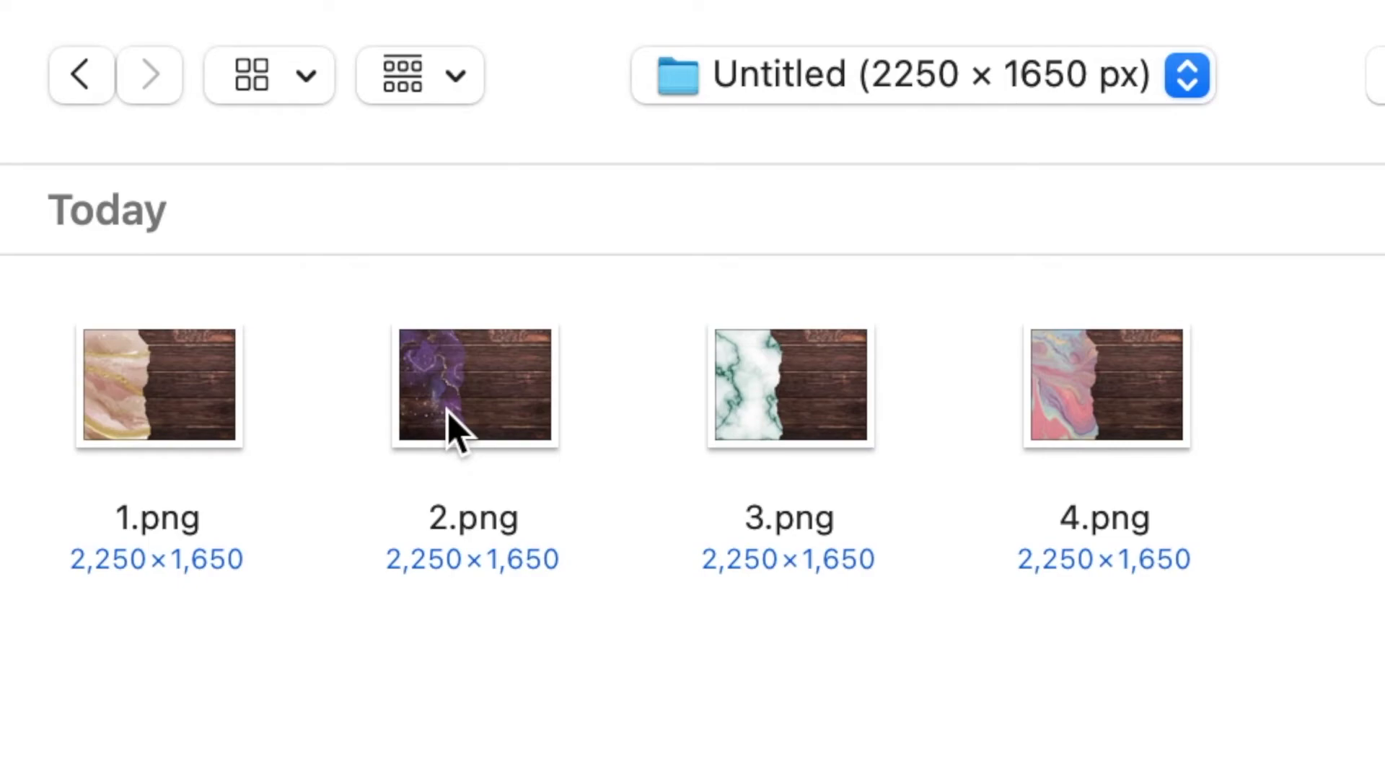
pyautogui.doubleClick(491, 403)
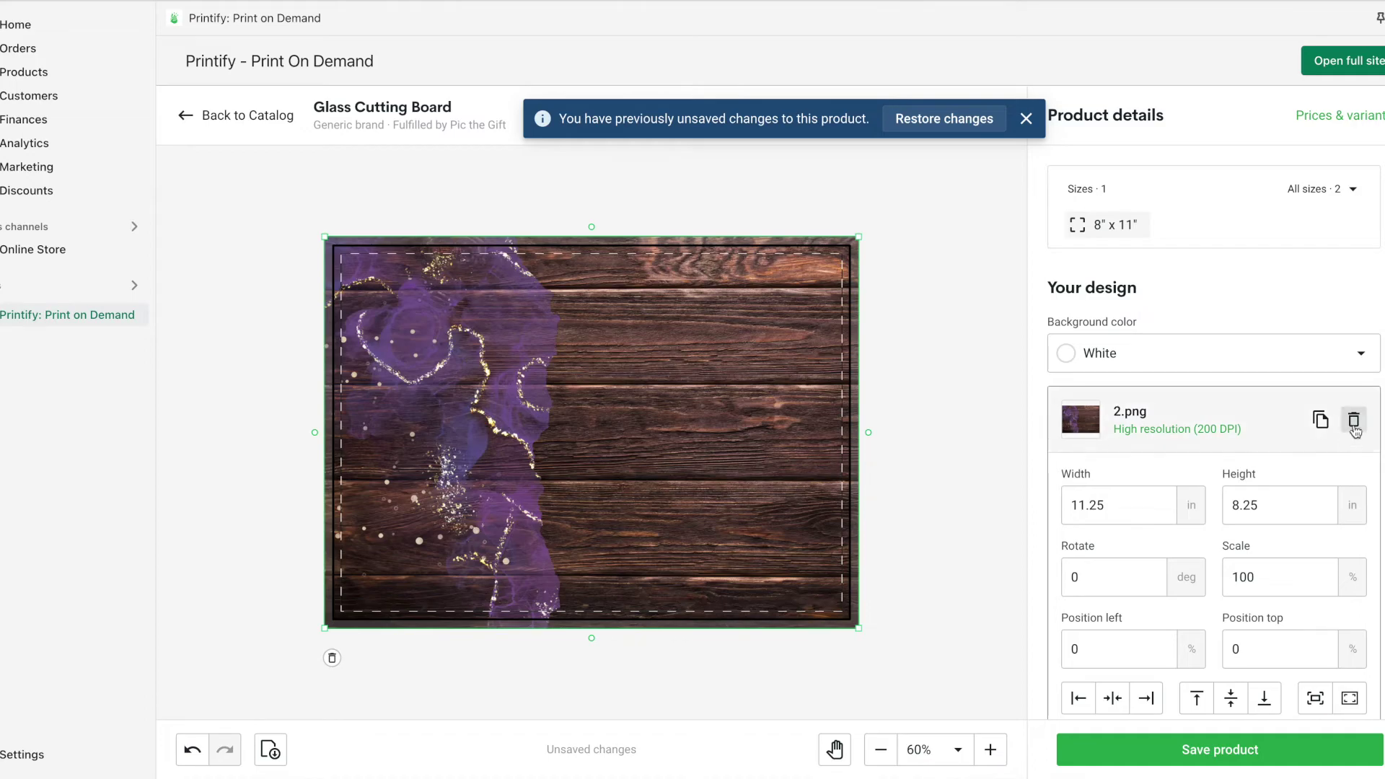
pyautogui.click(1353, 420)
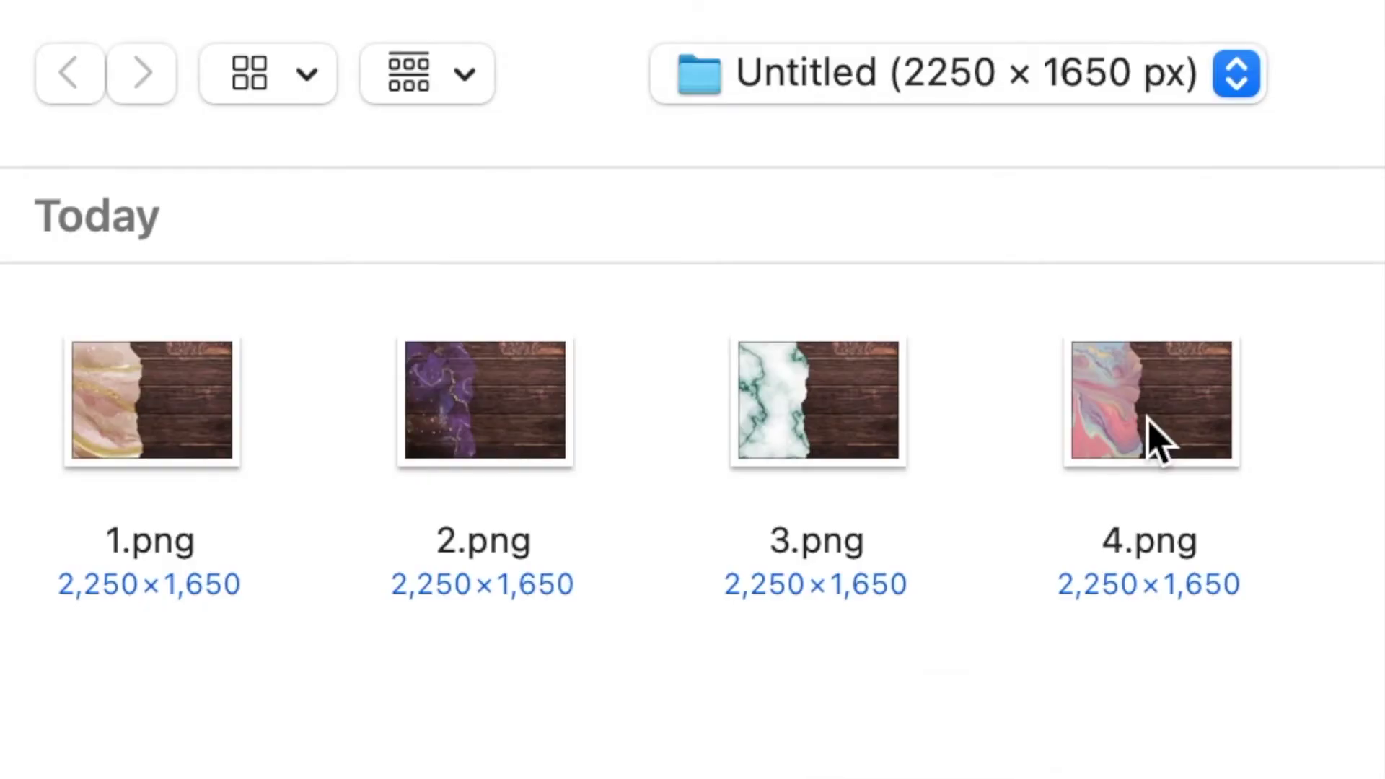
pyautogui.doubleClick(1154, 441)
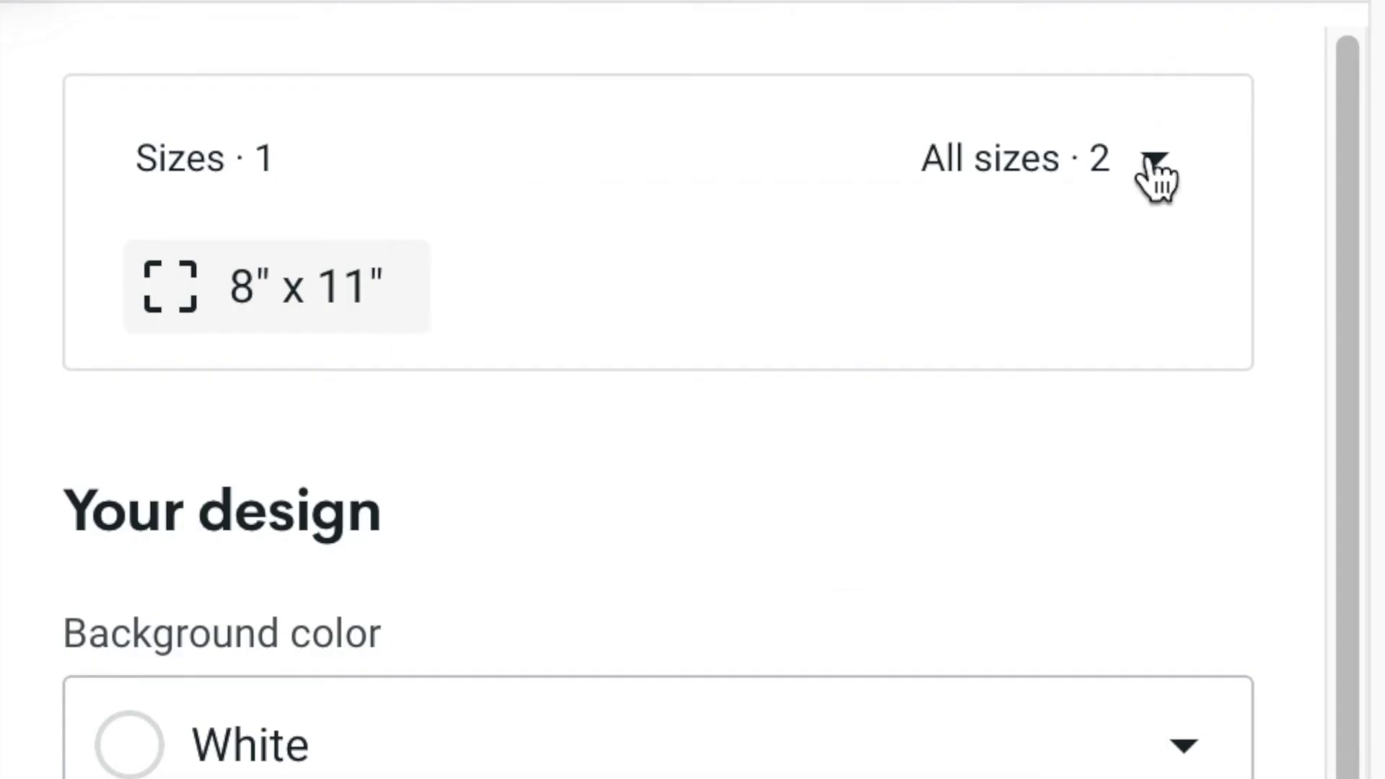
# Add the 11" x 15" size with its own design and clear the copied 4.png.
pyautogui.click(1352, 189)
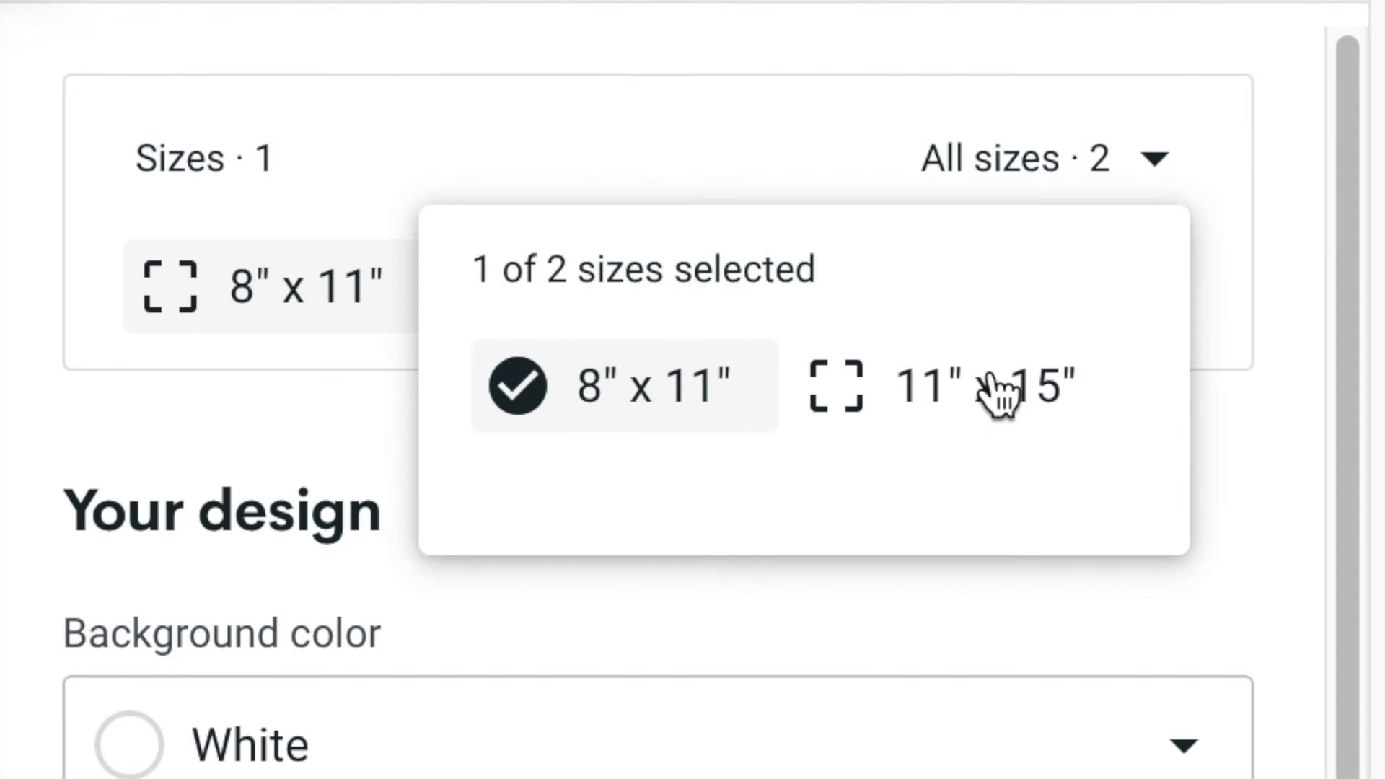
pyautogui.click(999, 386)
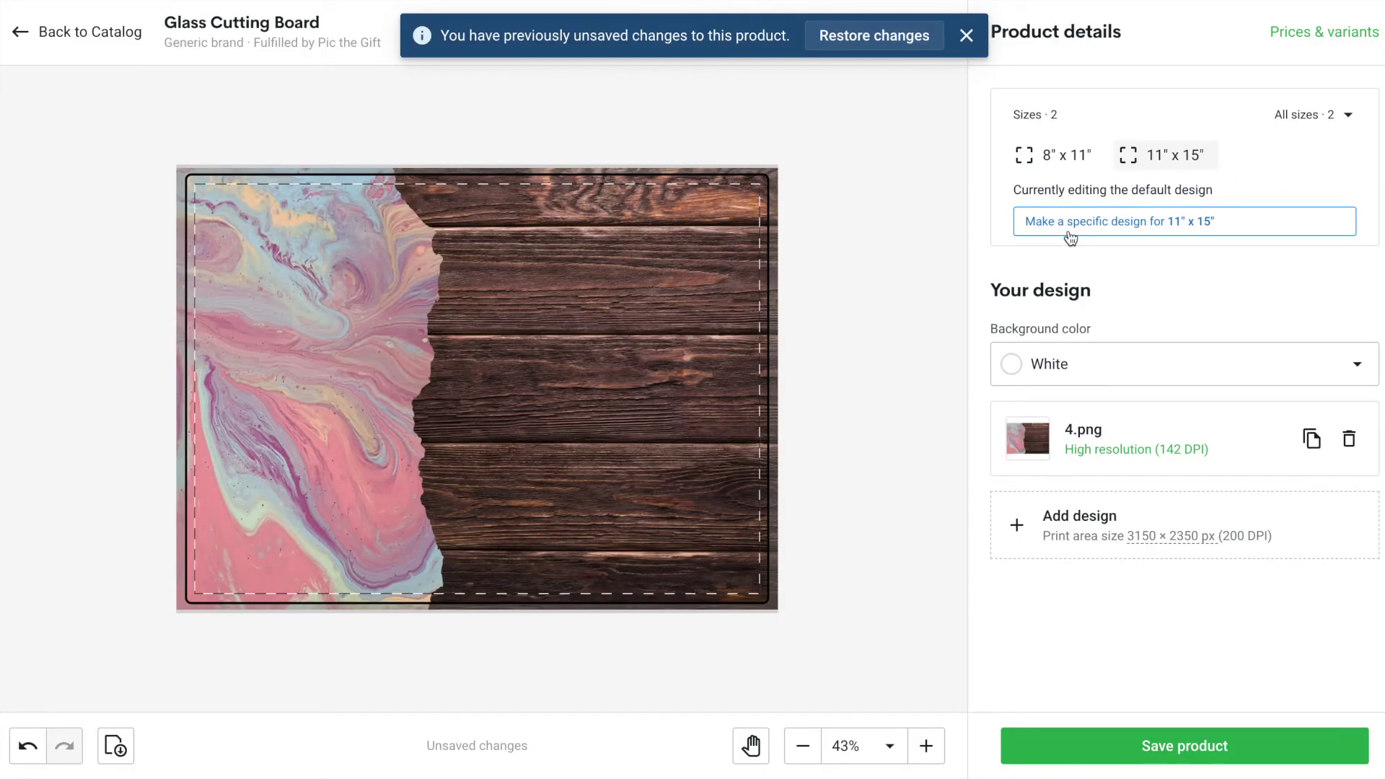
pyautogui.click(1070, 235)
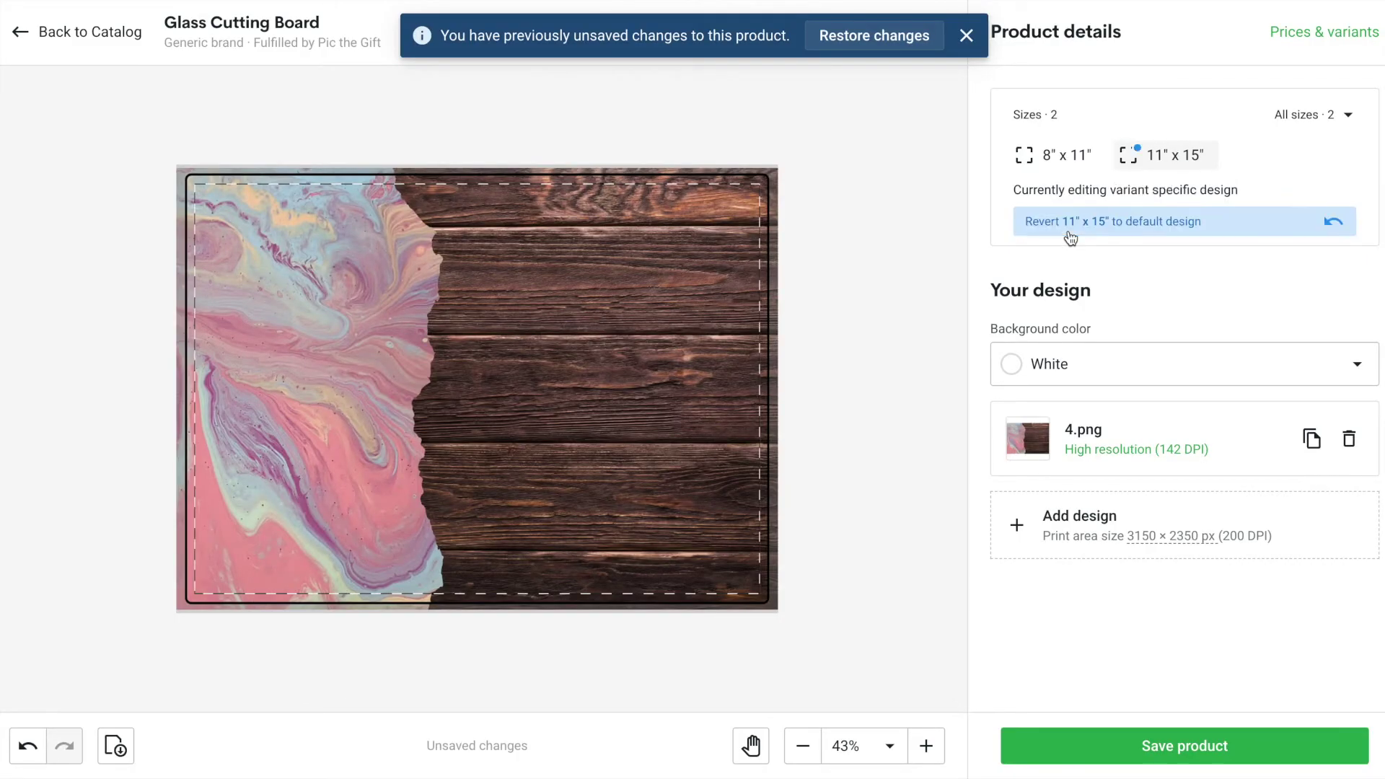
pyautogui.click(1347, 439)
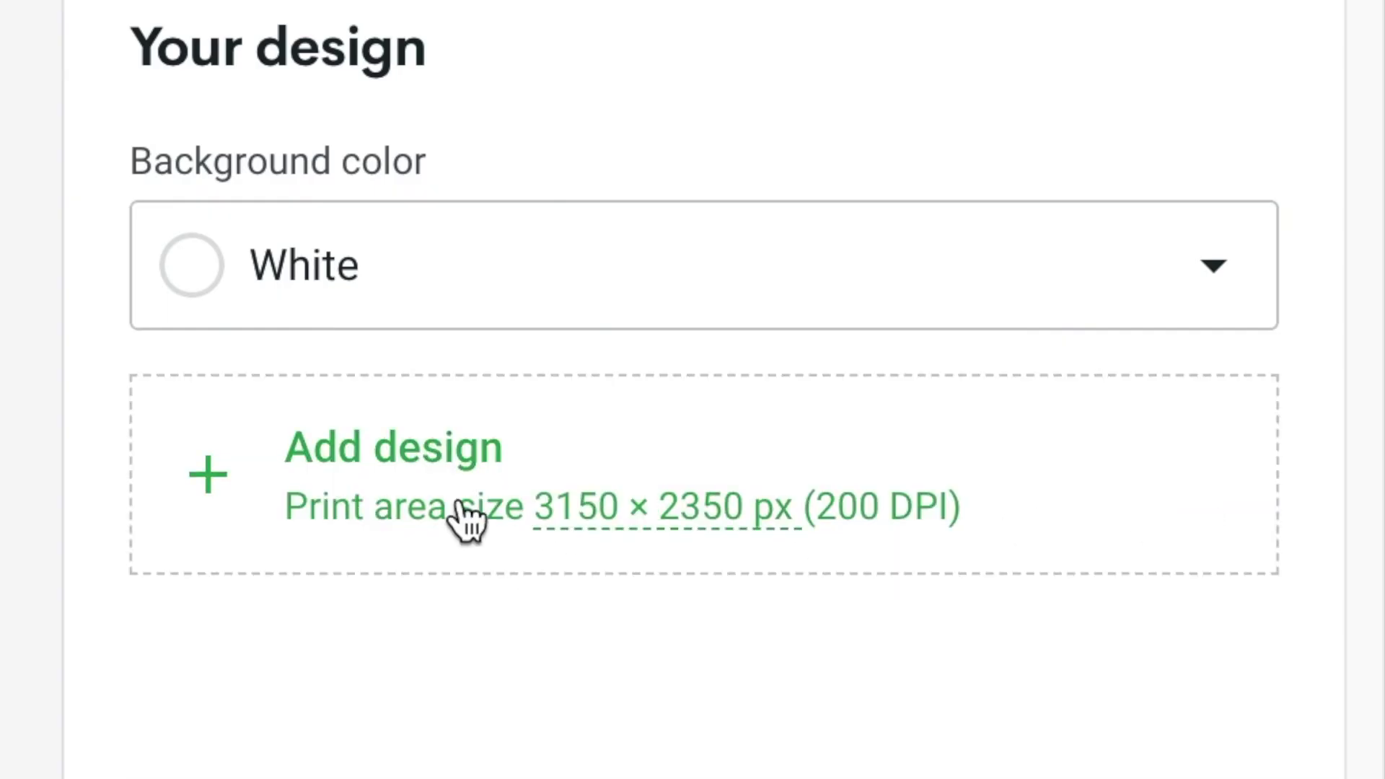
# Upload the 3150 × 2350 4.png from Untitled design (12) and dismiss the upload notice.
pyautogui.click(398, 461)
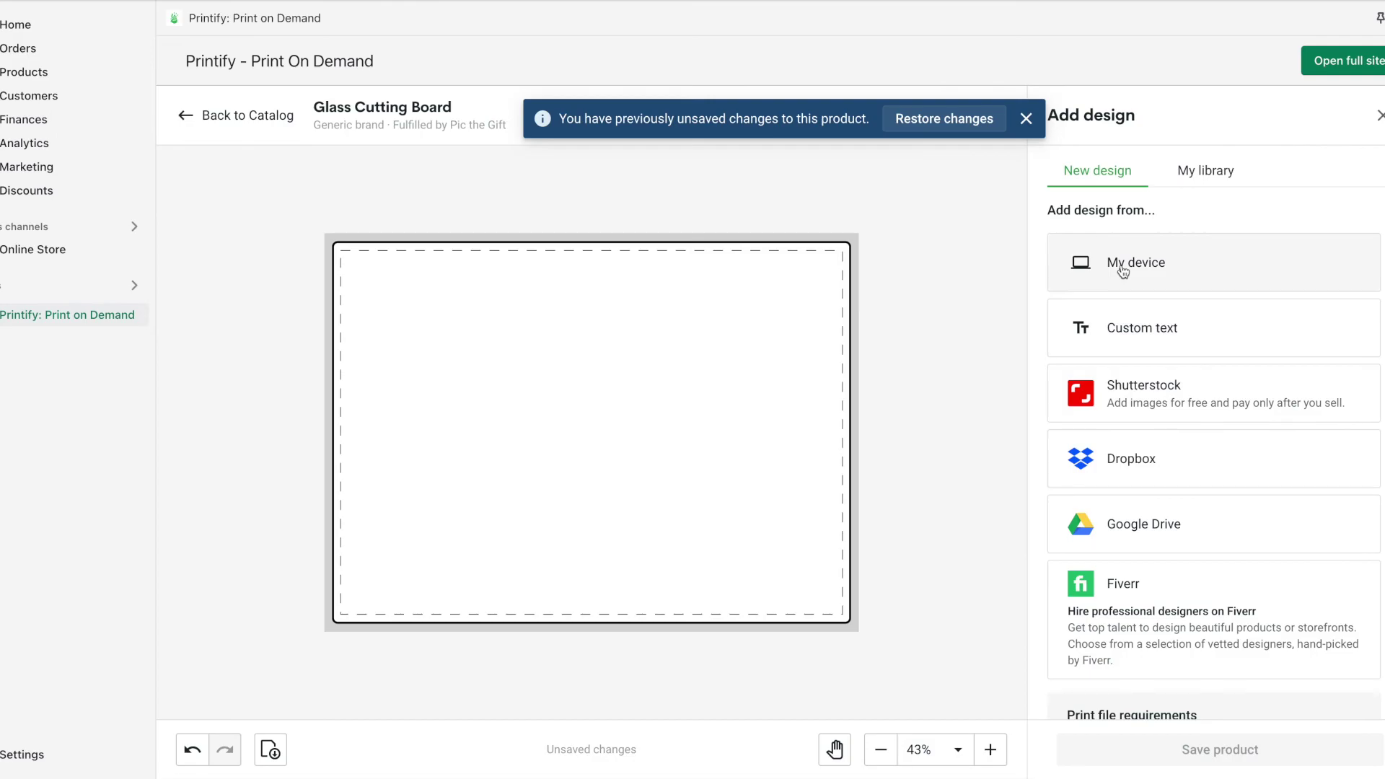
pyautogui.click(1123, 271)
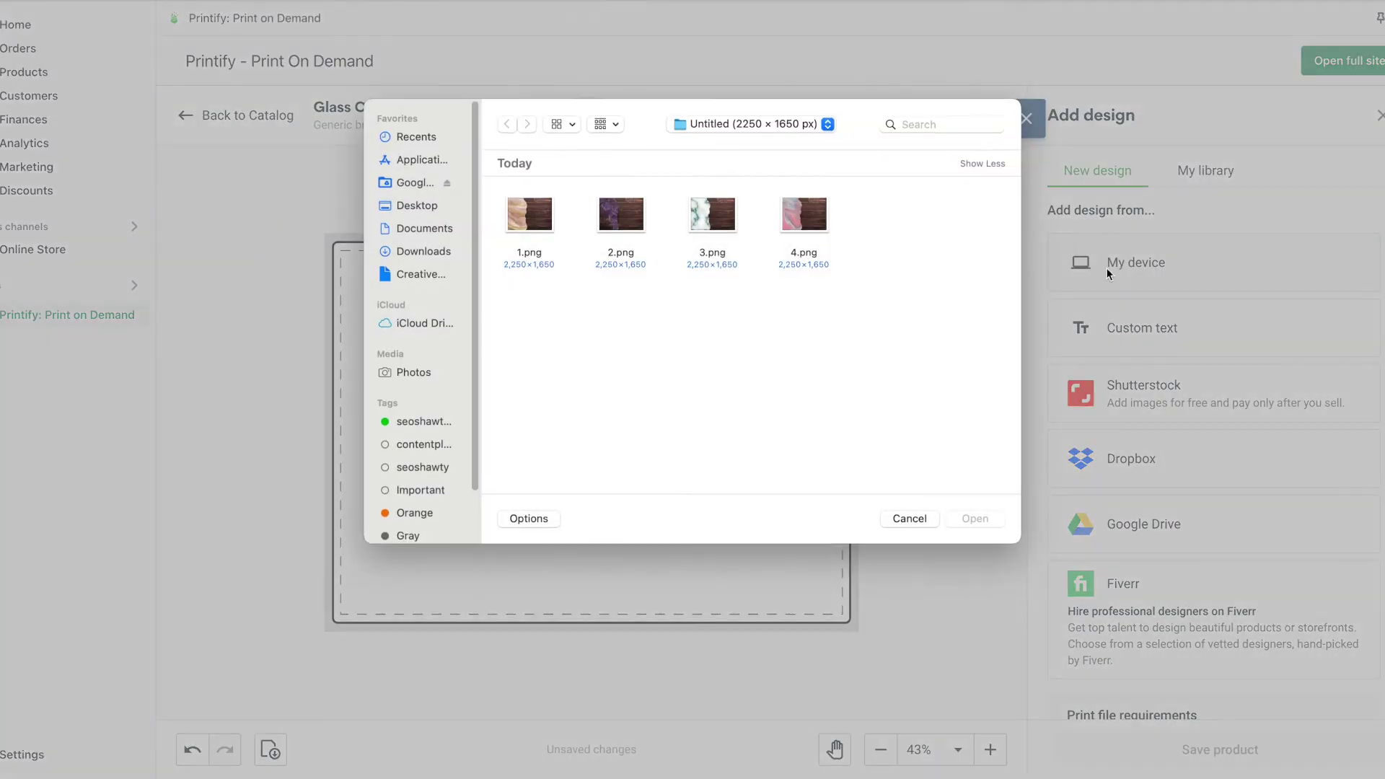
pyautogui.doubleClick(813, 235)
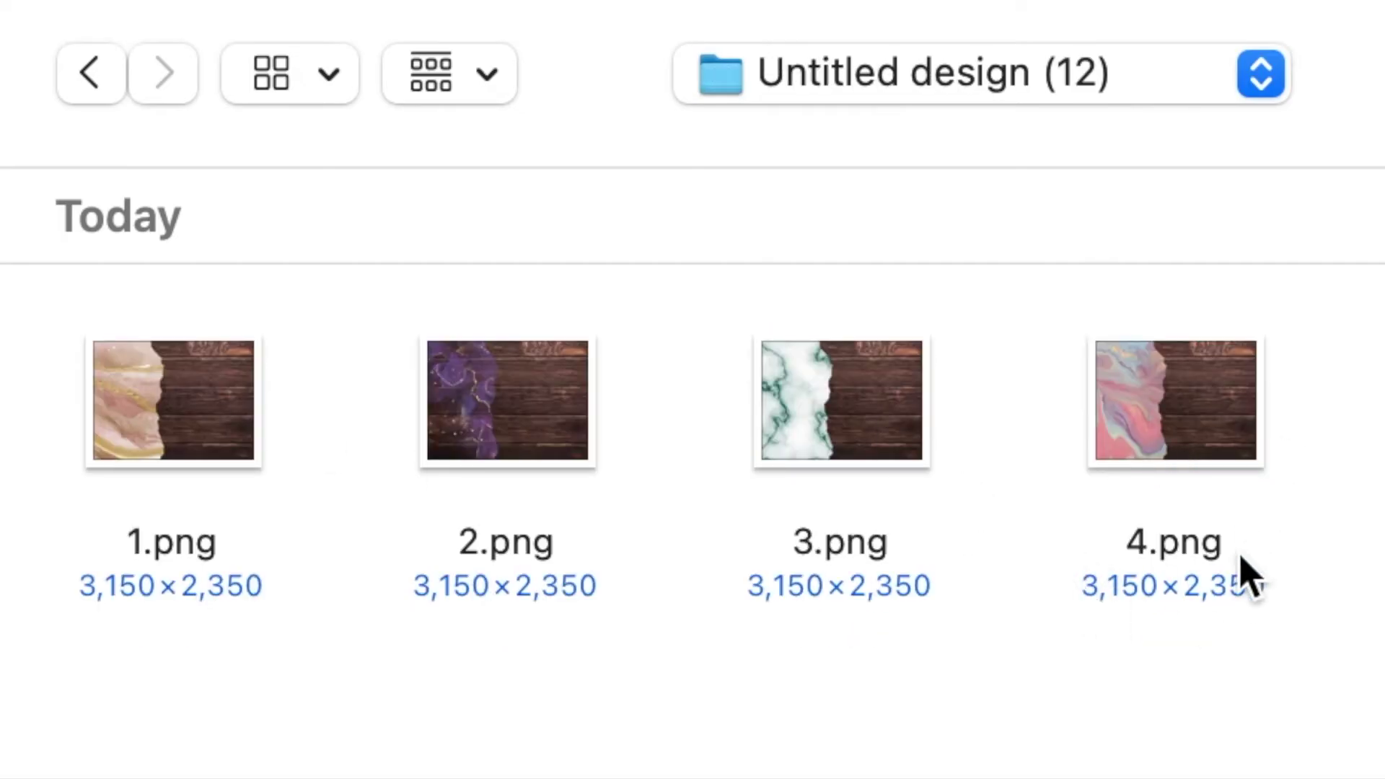
pyautogui.doubleClick(1190, 411)
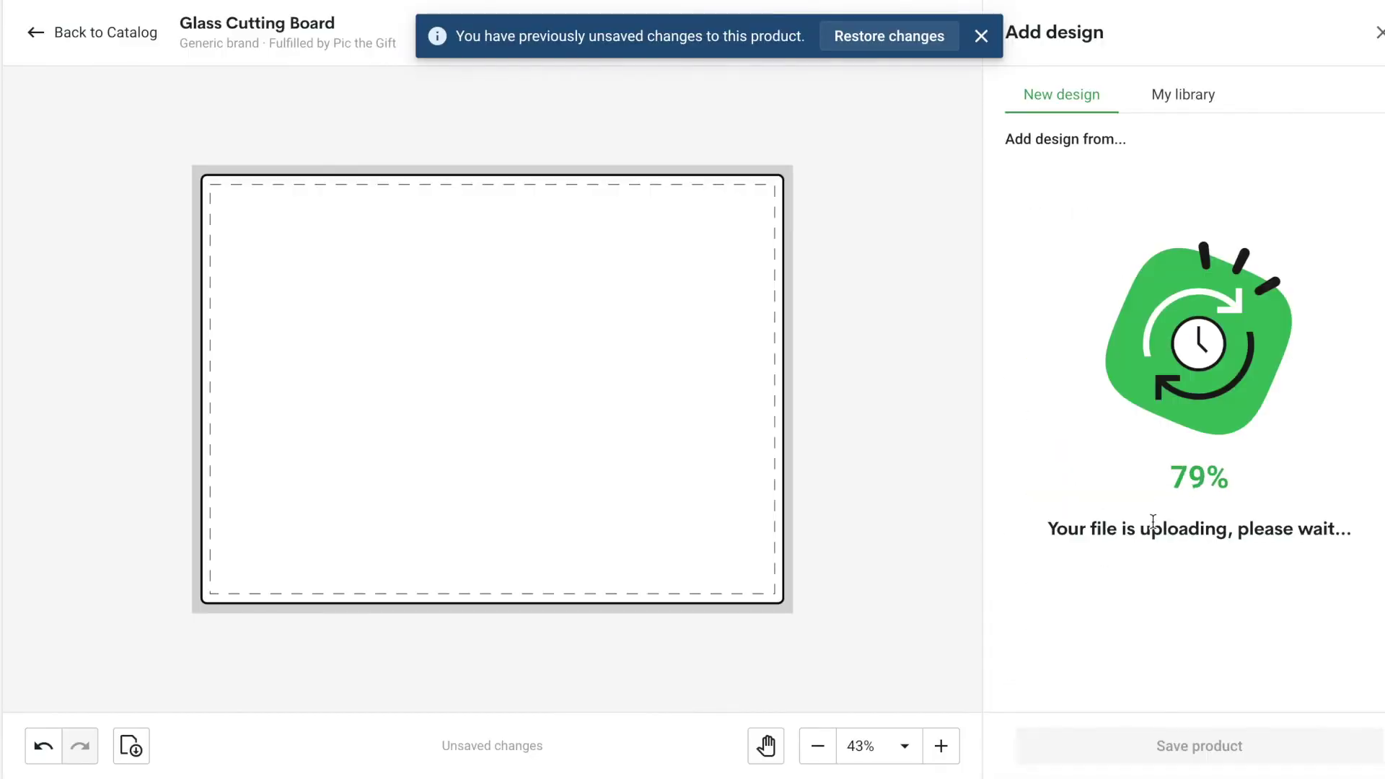
pyautogui.click(981, 36)
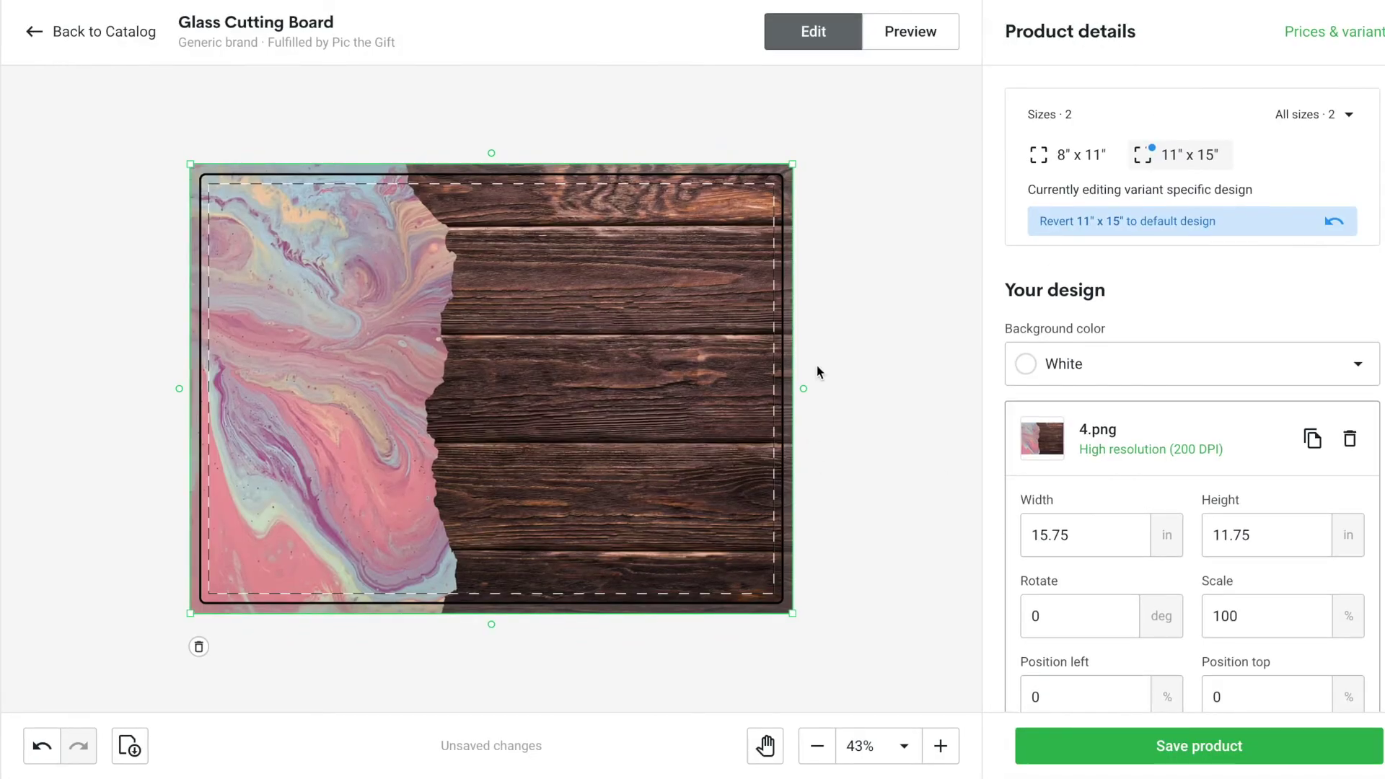
# Check the Context 1 kitchen-counter mockup and save the cutting board product.
pyautogui.click(894, 33)
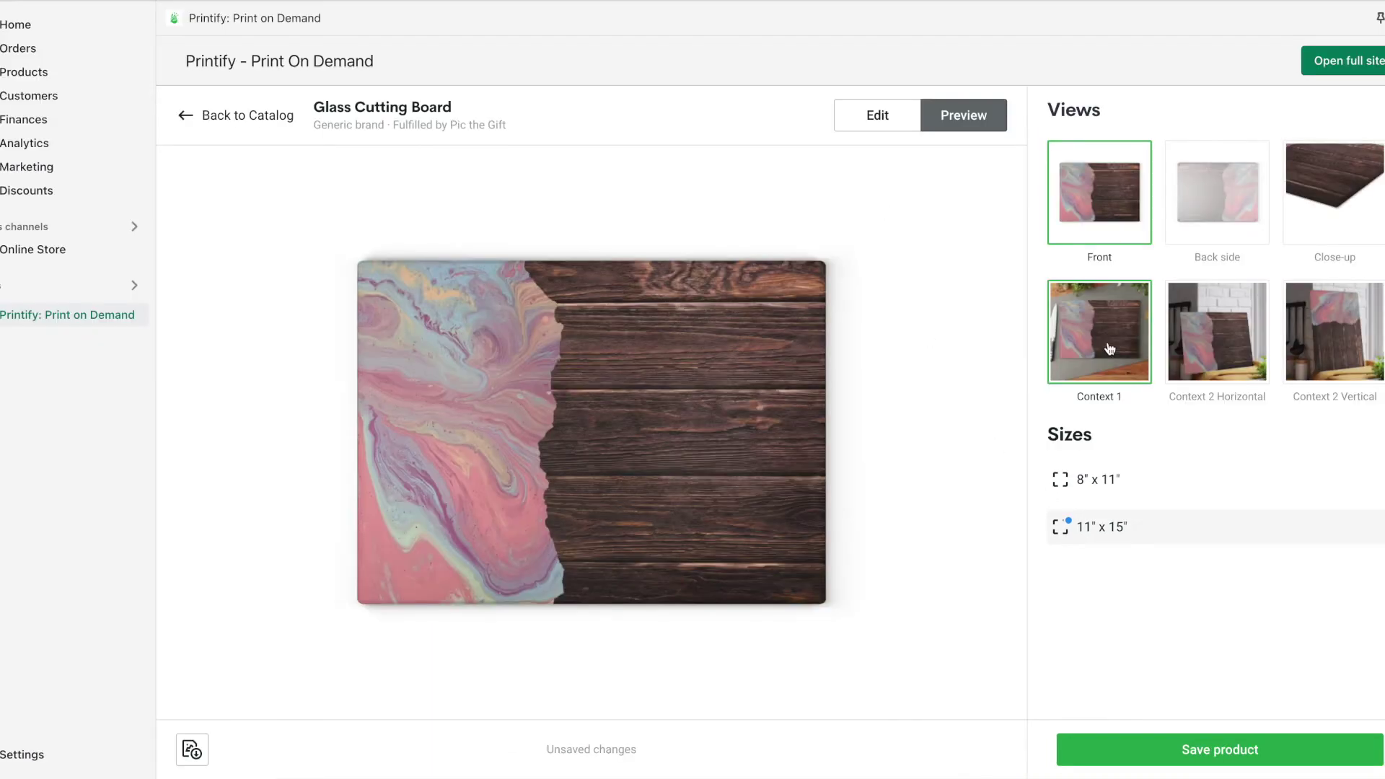
pyautogui.click(1075, 295)
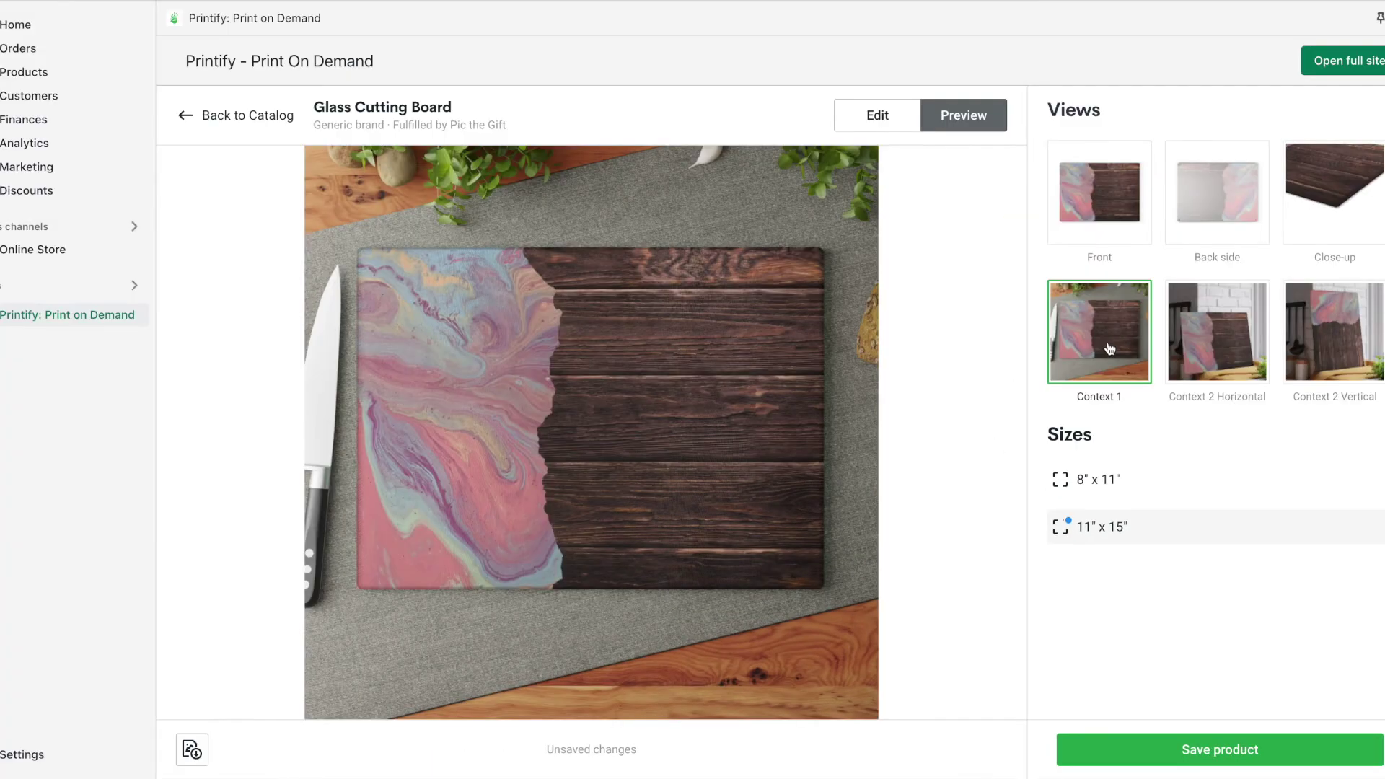
pyautogui.click(1241, 753)
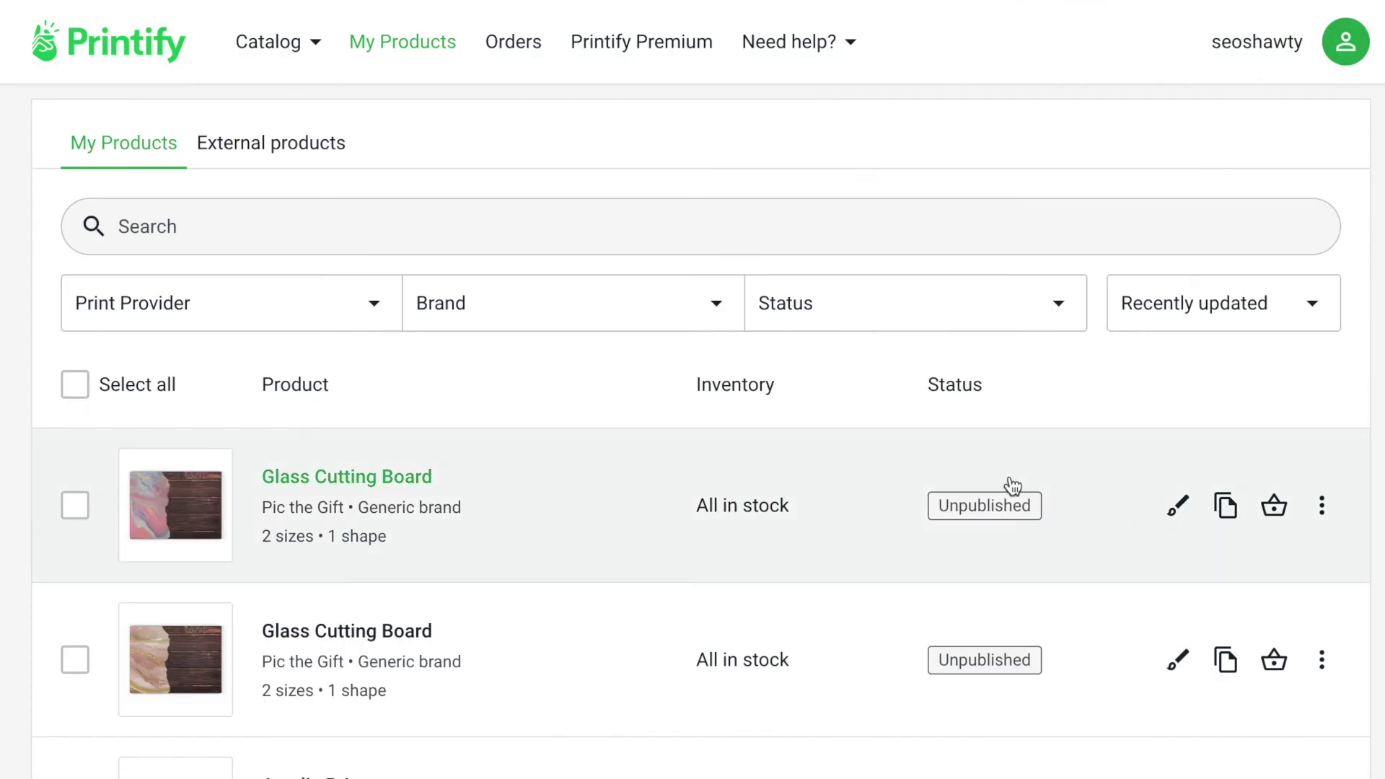
# Open the new cutting board, review its description, tags, pricing and collections, and publish it.
pyautogui.click(587, 526)
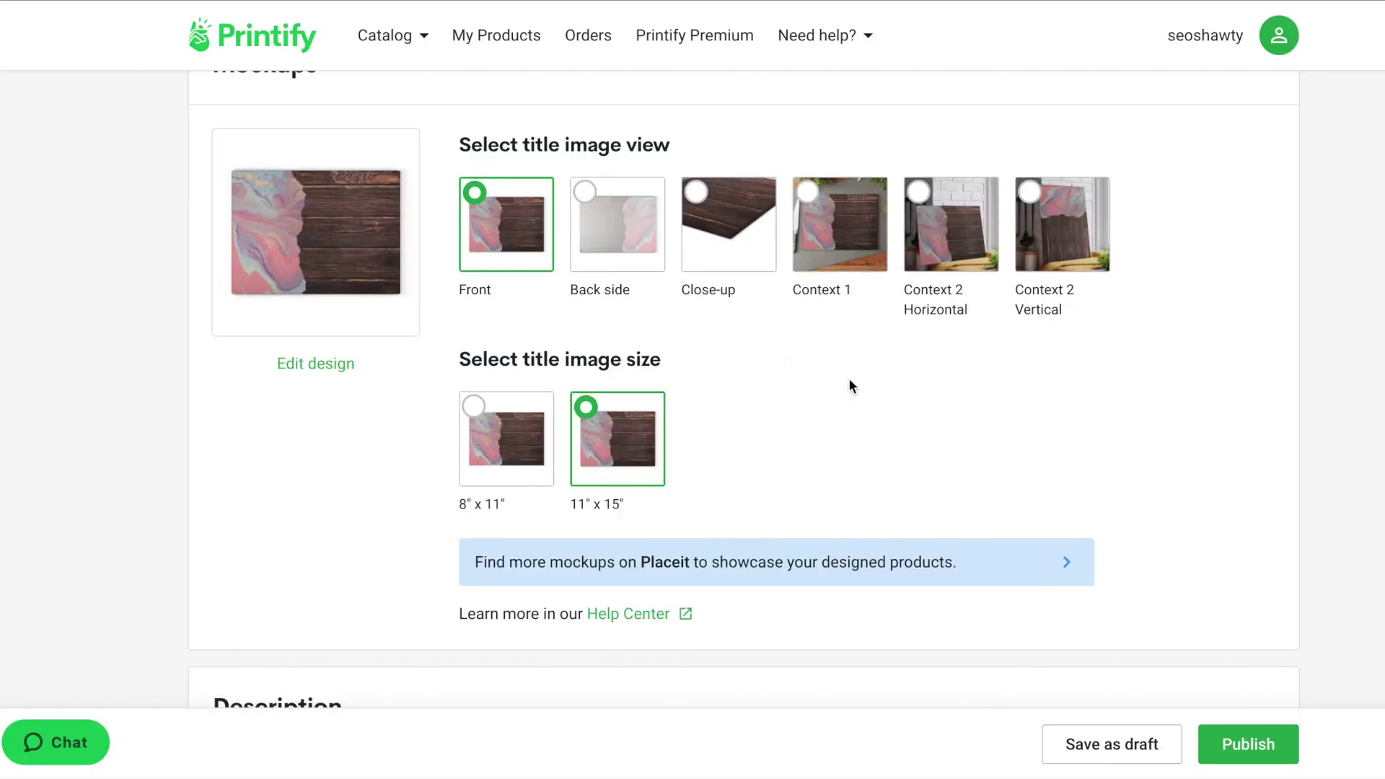
pyautogui.scroll(-5, 850, 378)
pyautogui.scroll(8, 848, 378)
pyautogui.scroll(-5, 912, 411)
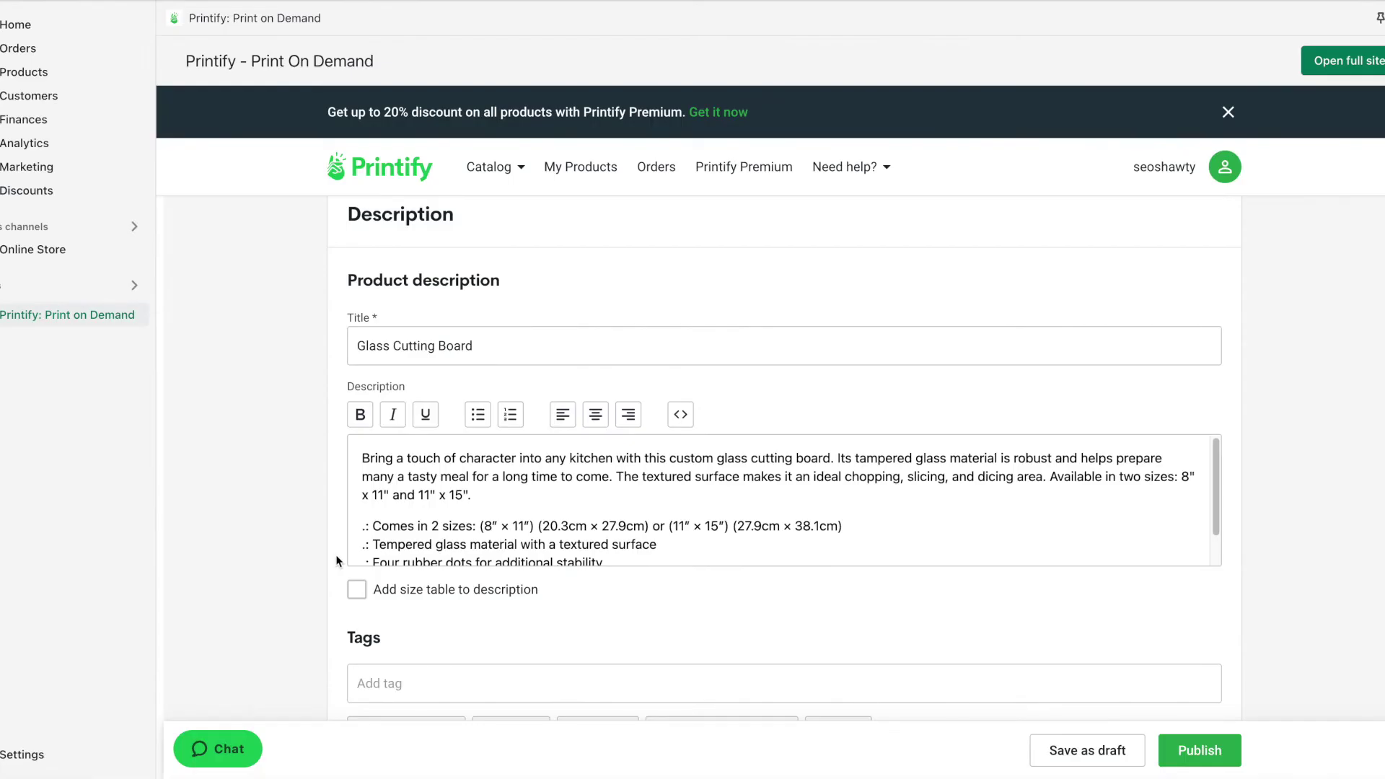
pyautogui.scroll(-2, 484, 581)
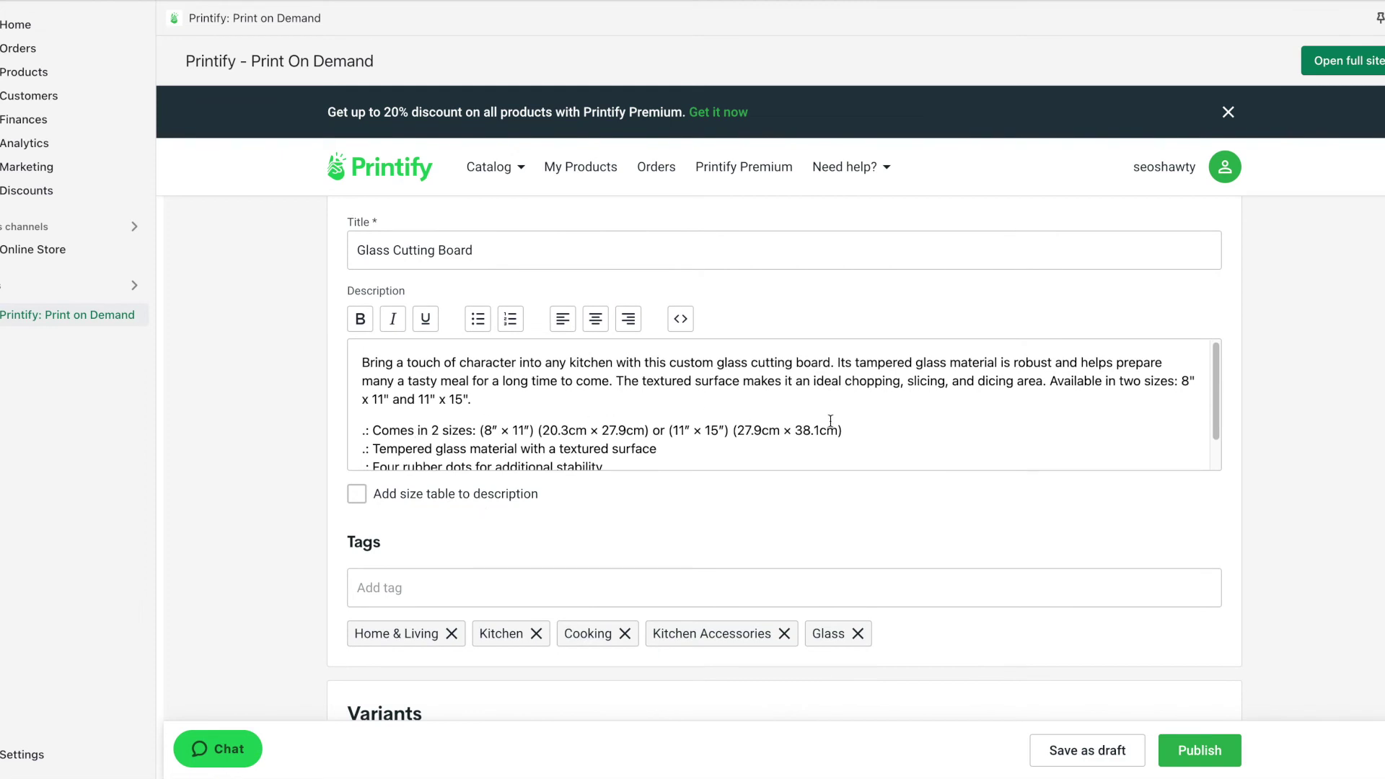
pyautogui.scroll(-1, 510, 578)
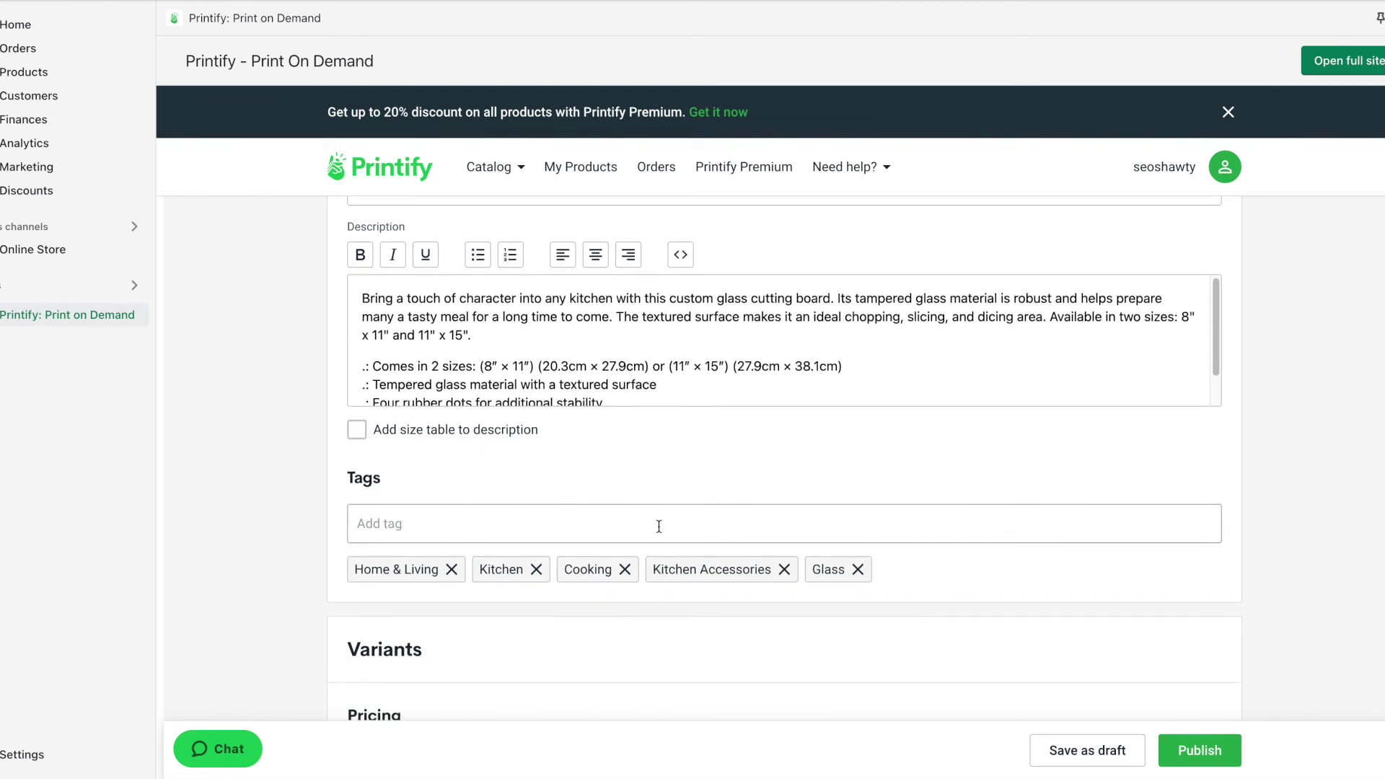
pyautogui.scroll(-5, 709, 567)
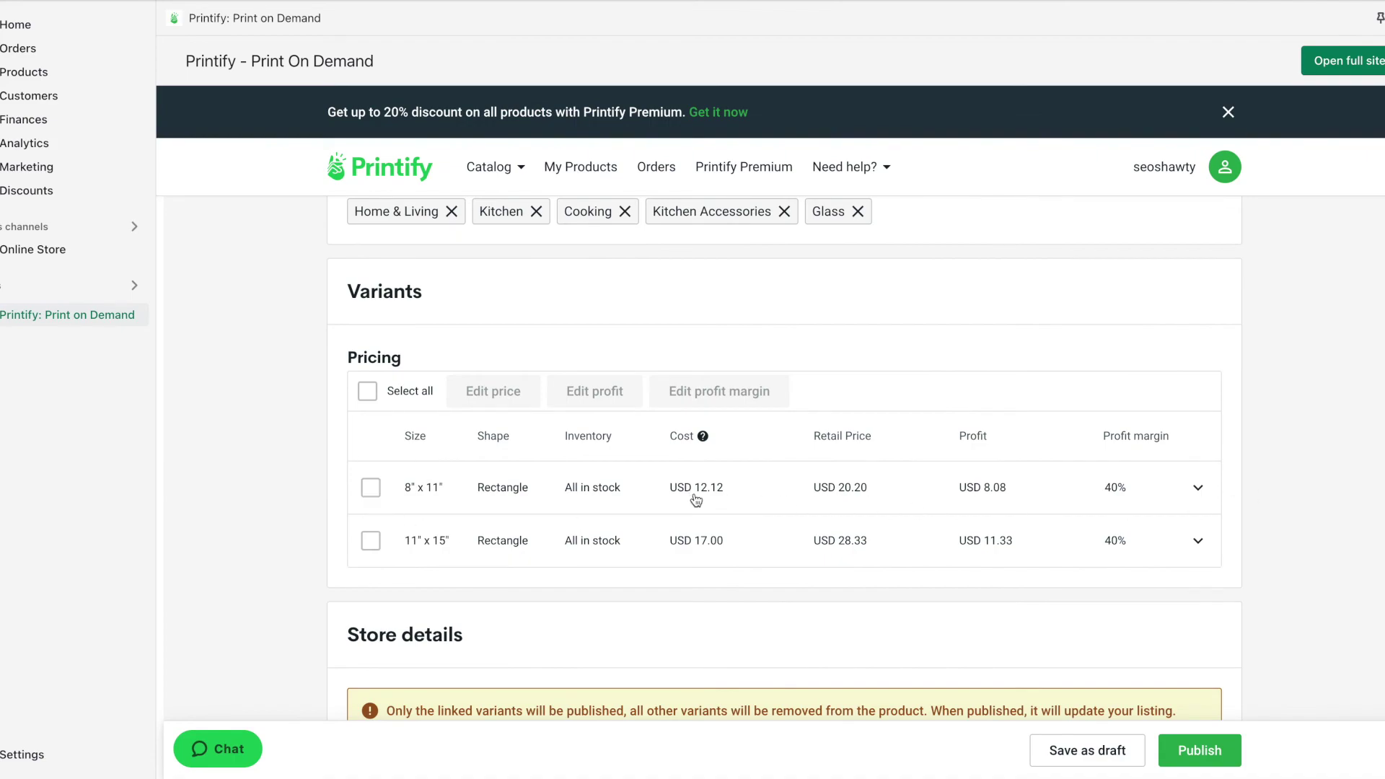
pyautogui.click(467, 690)
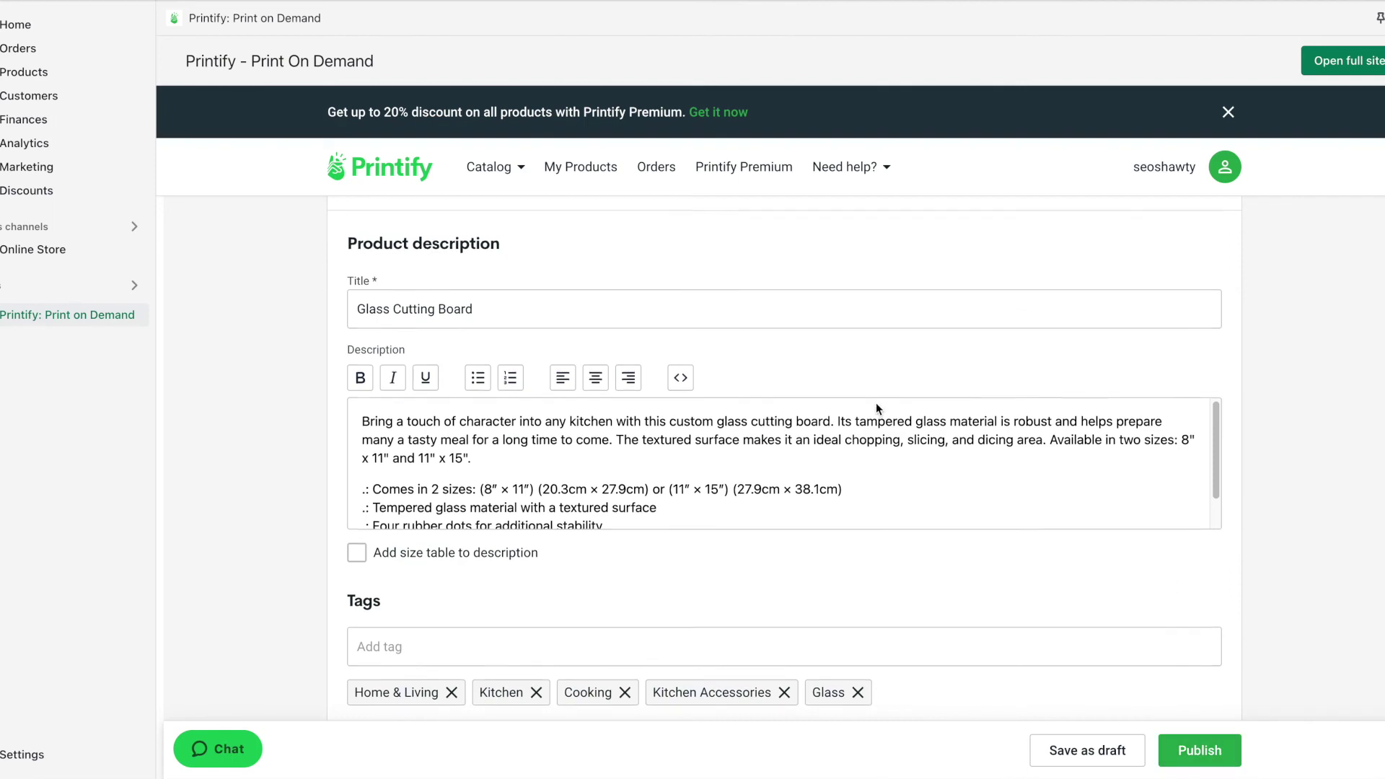
pyautogui.scroll(10, 871, 414)
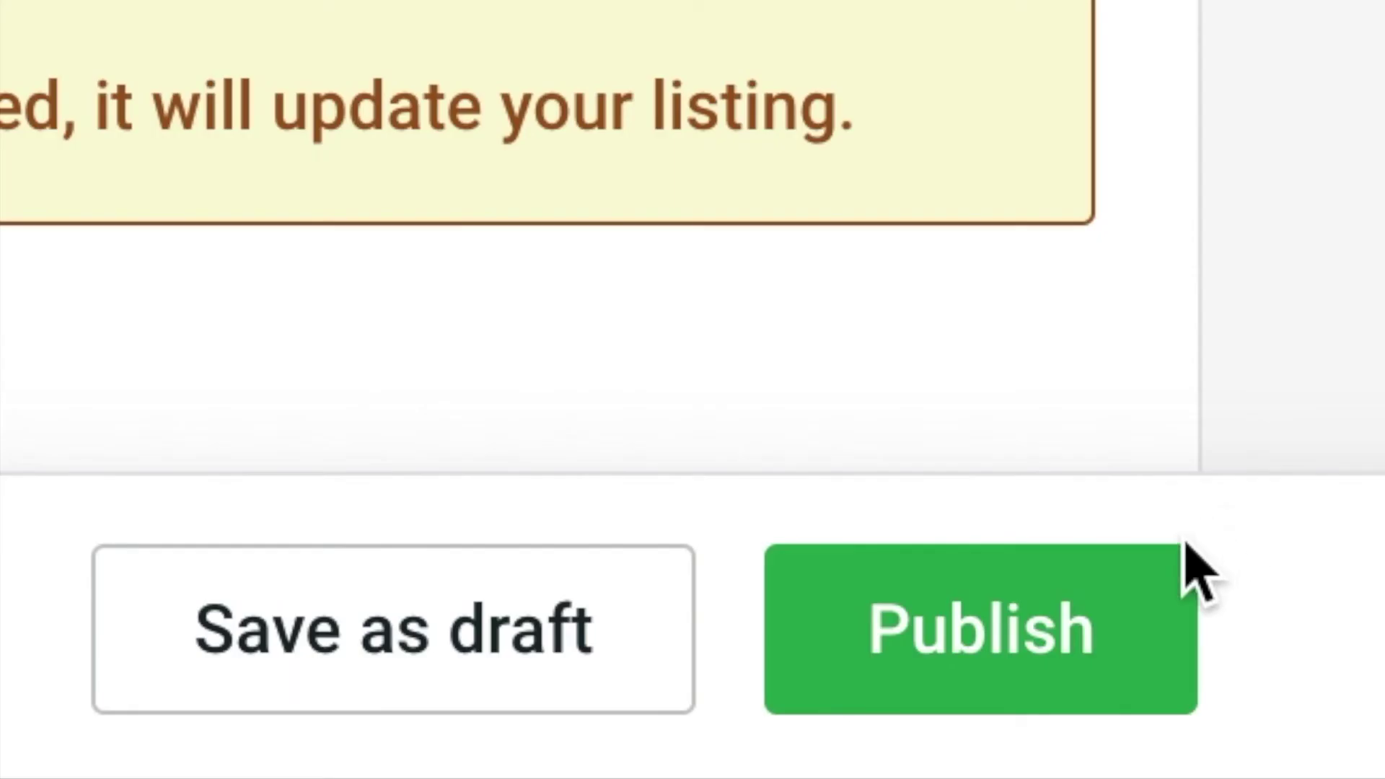
pyautogui.click(1223, 756)
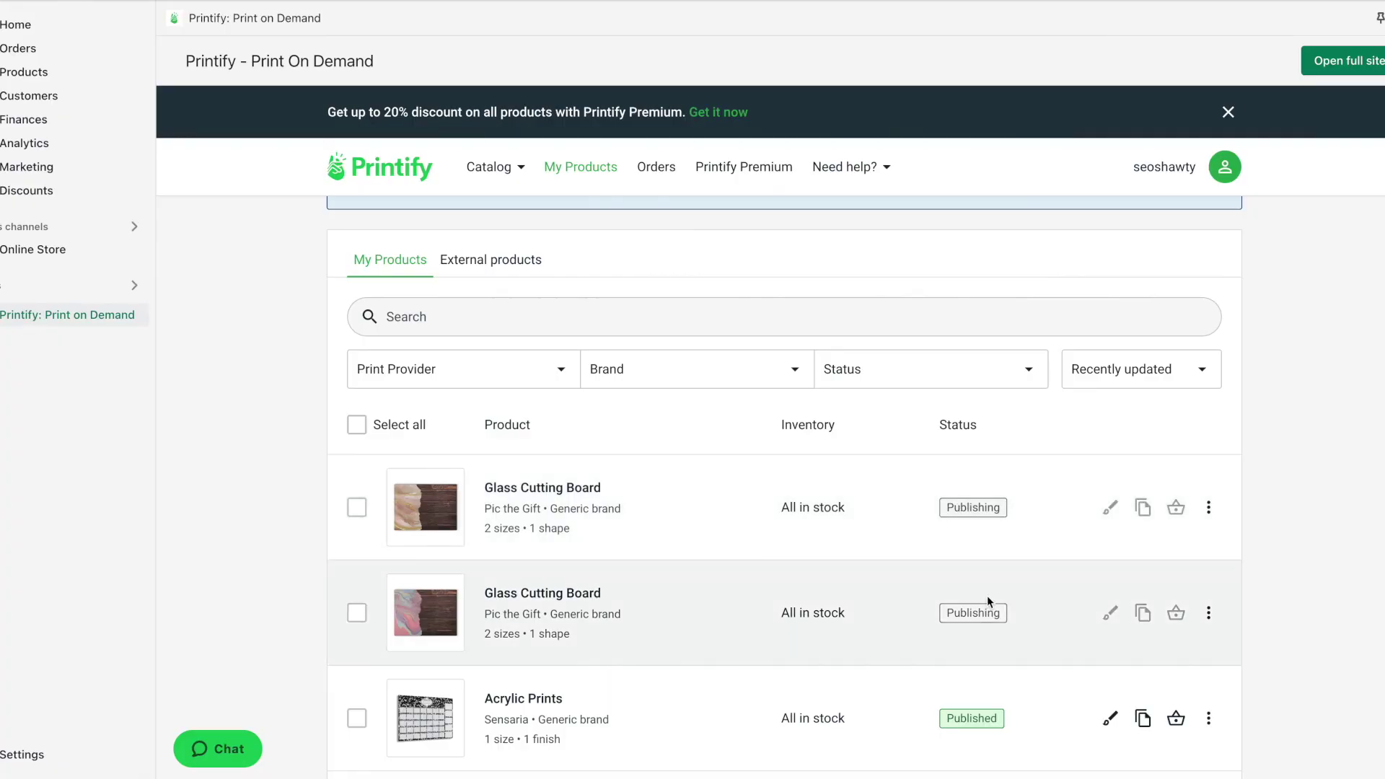
# Browse the store's Products list of Active Glass Cutting Board entries.
pyautogui.click(27, 75)
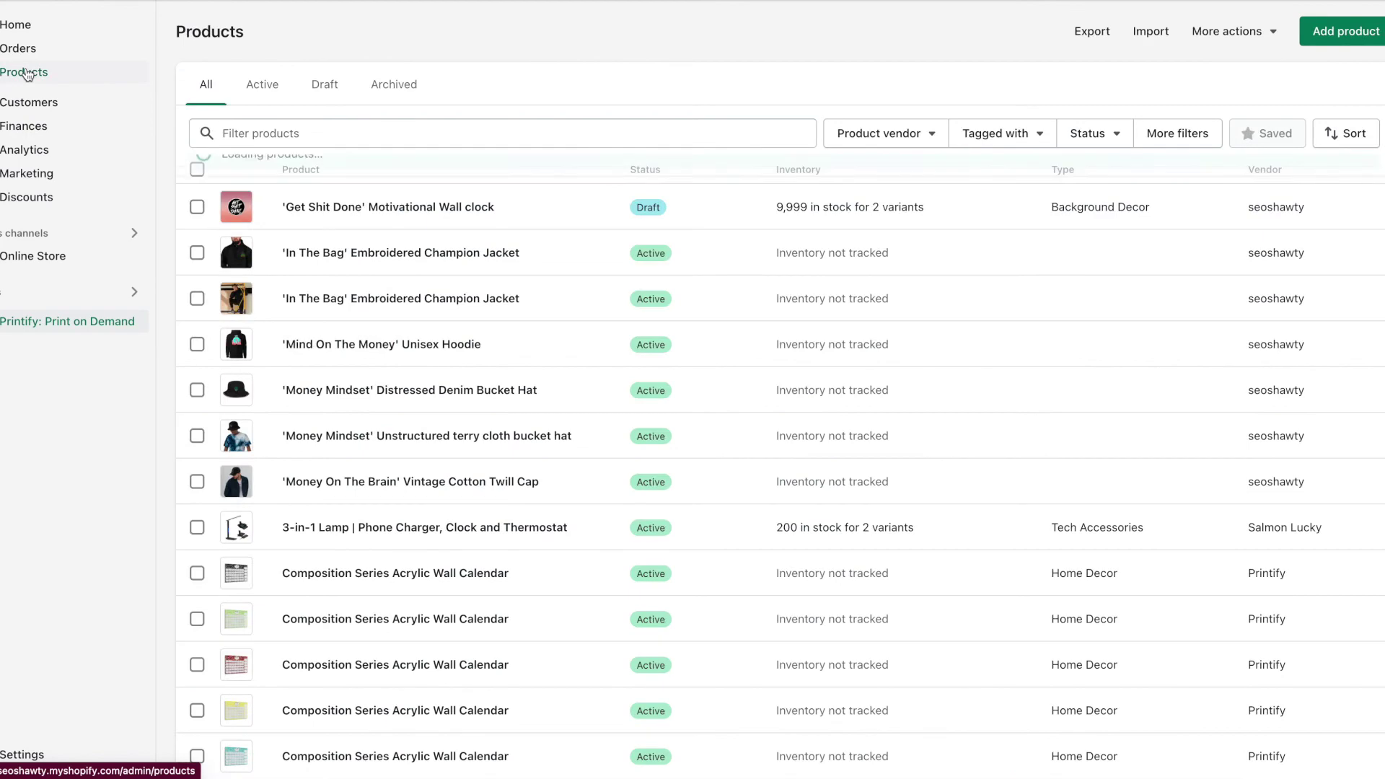
pyautogui.scroll(-1, 302, 352)
pyautogui.scroll(-15, 302, 352)
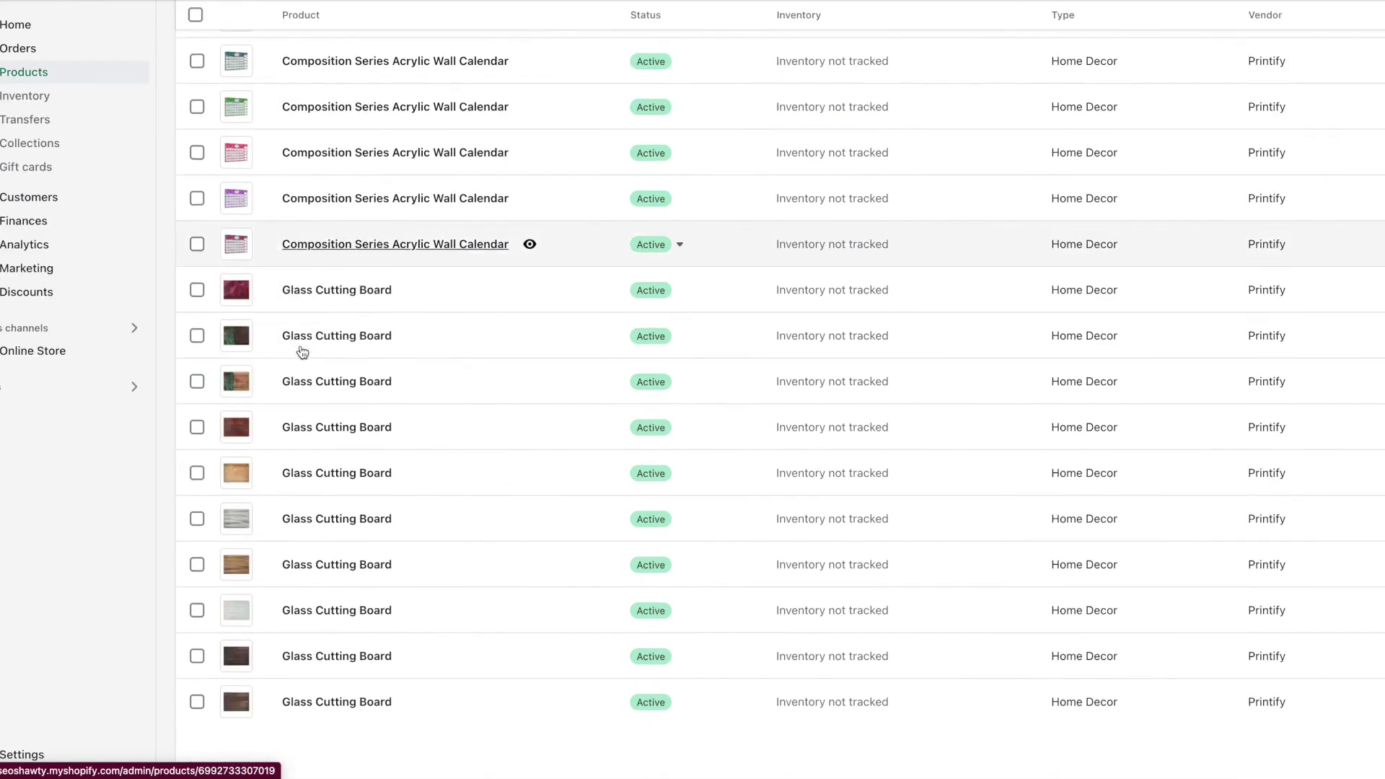
pyautogui.scroll(-6, 337, 554)
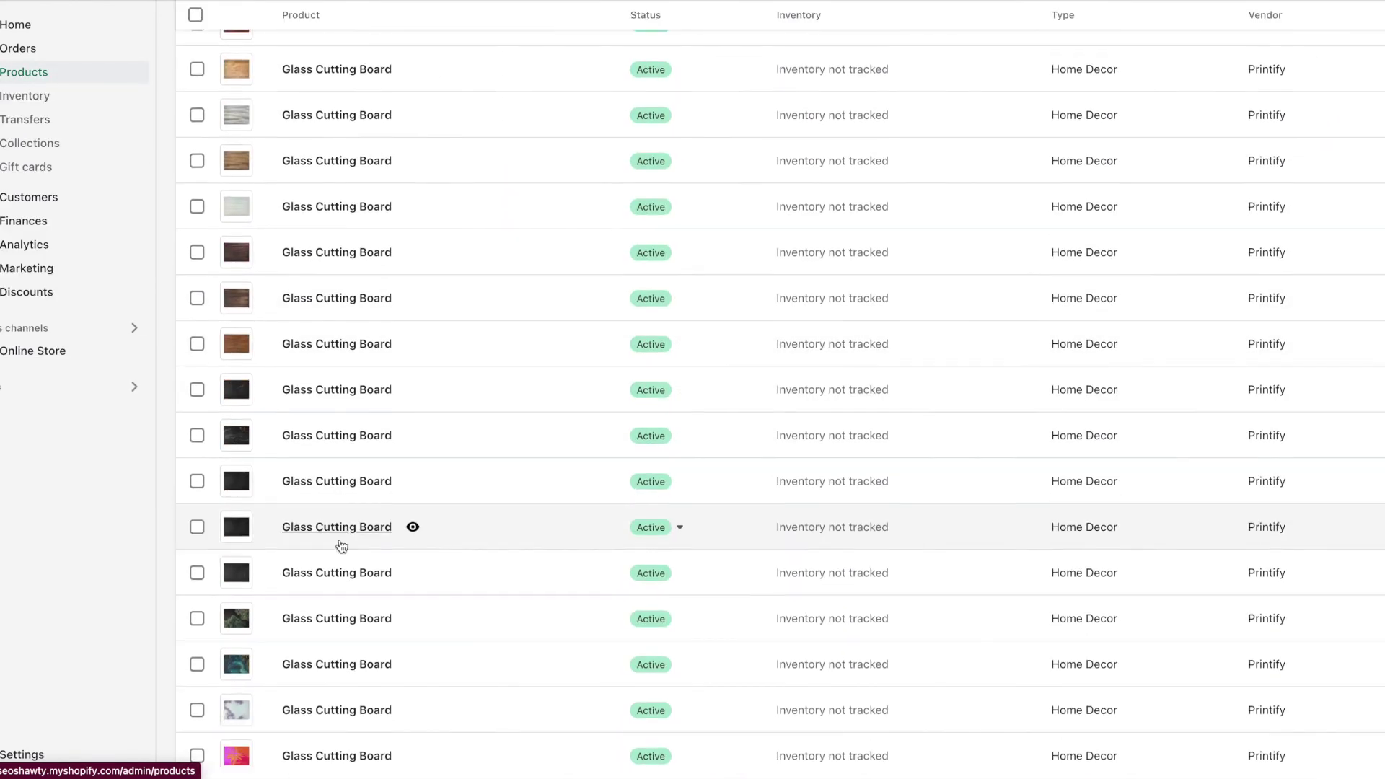
# Open the cutting board's live storefront page and browse its product photos, including the fifth and tenth.
pyautogui.click(412, 504)
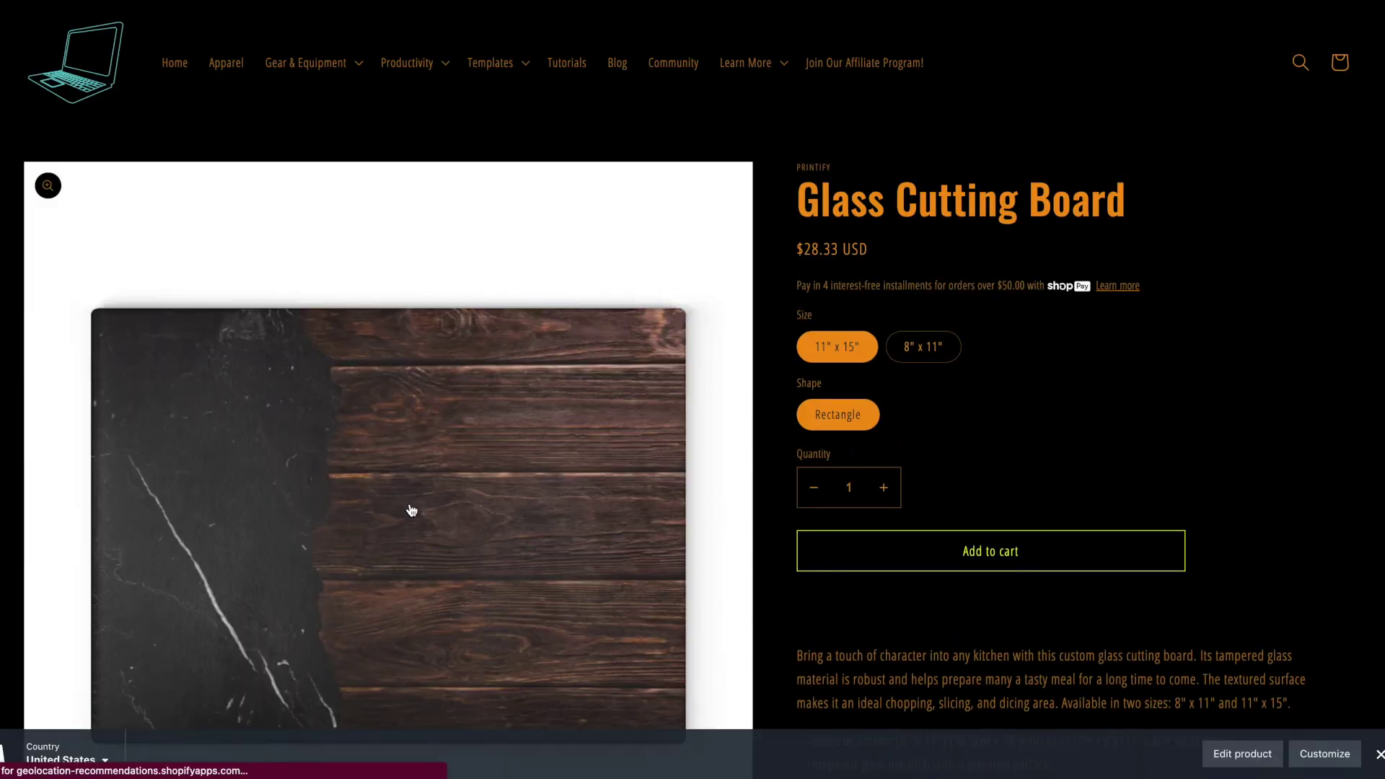
pyautogui.scroll(-1, 411, 510)
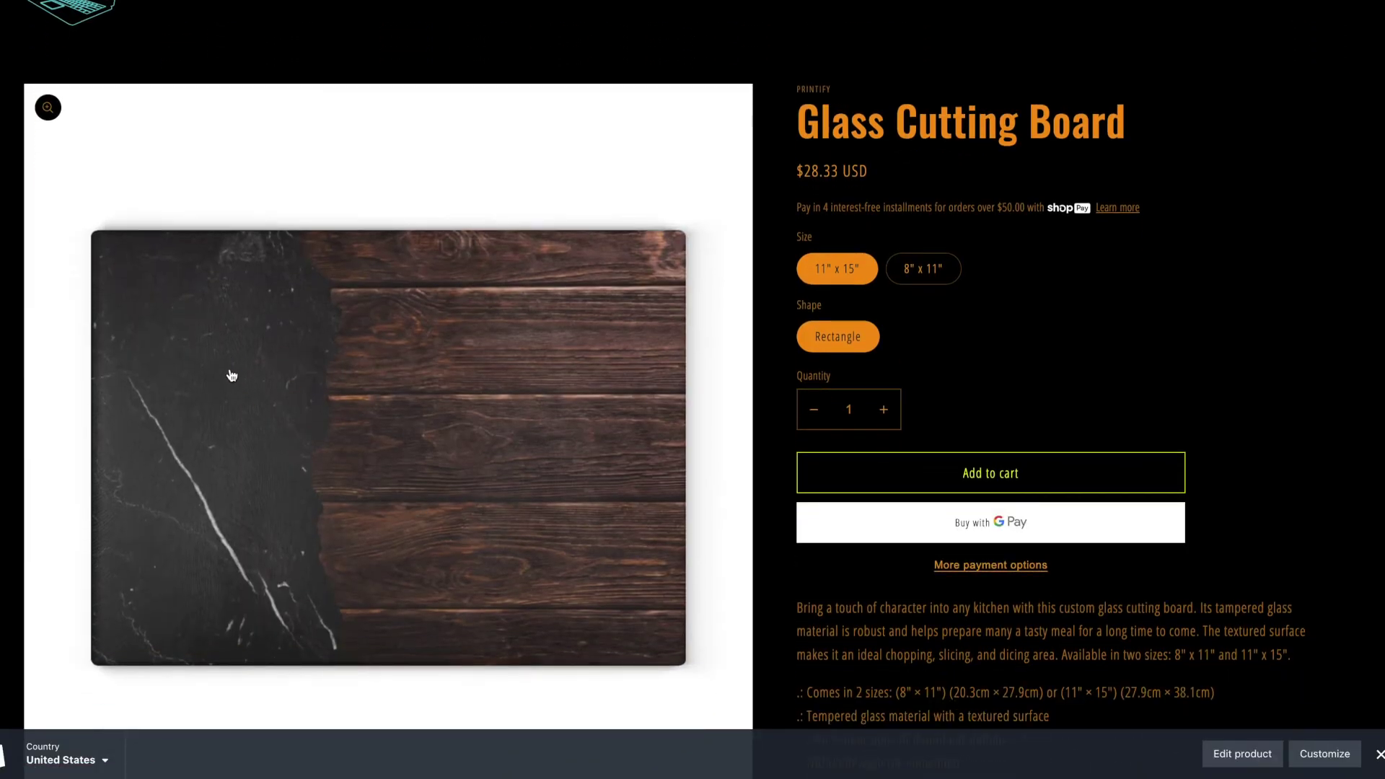
pyautogui.scroll(-5, 1119, 517)
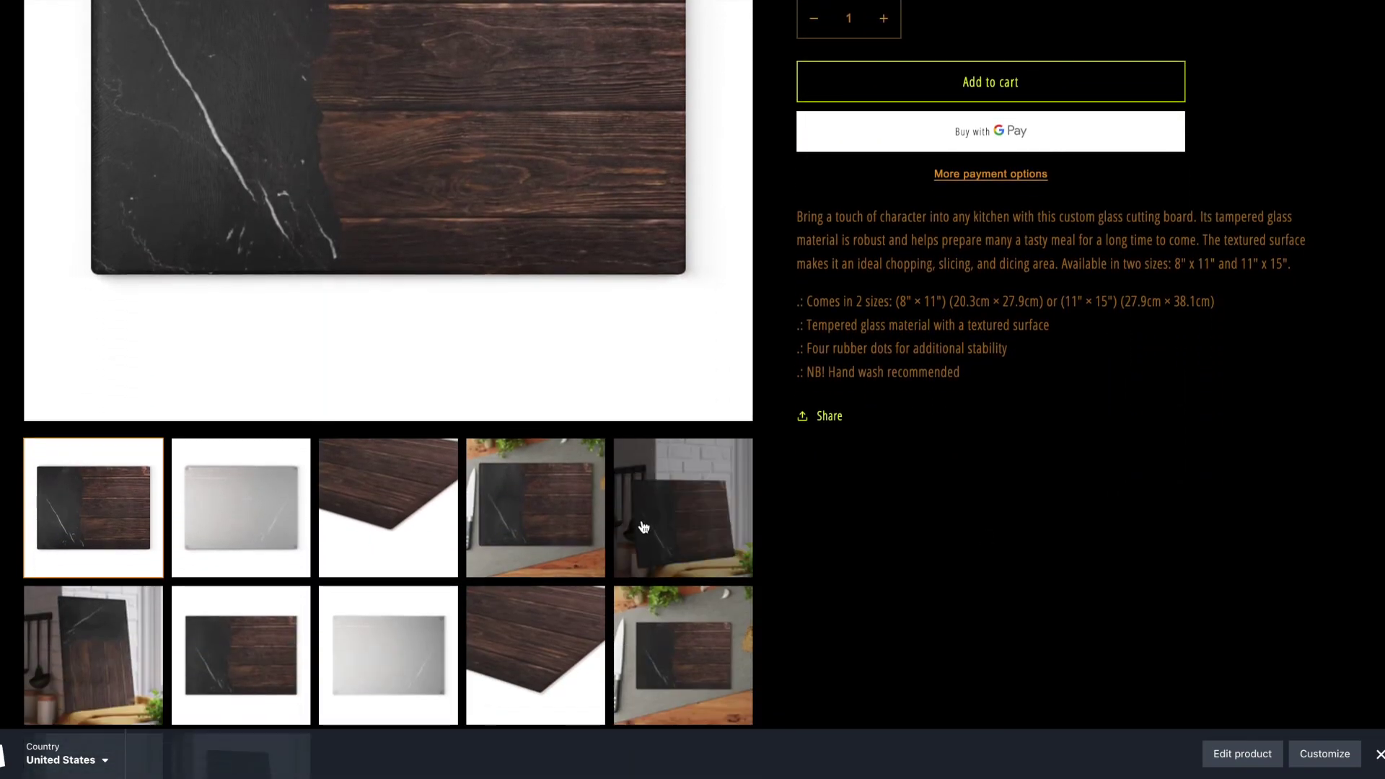
pyautogui.click(644, 528)
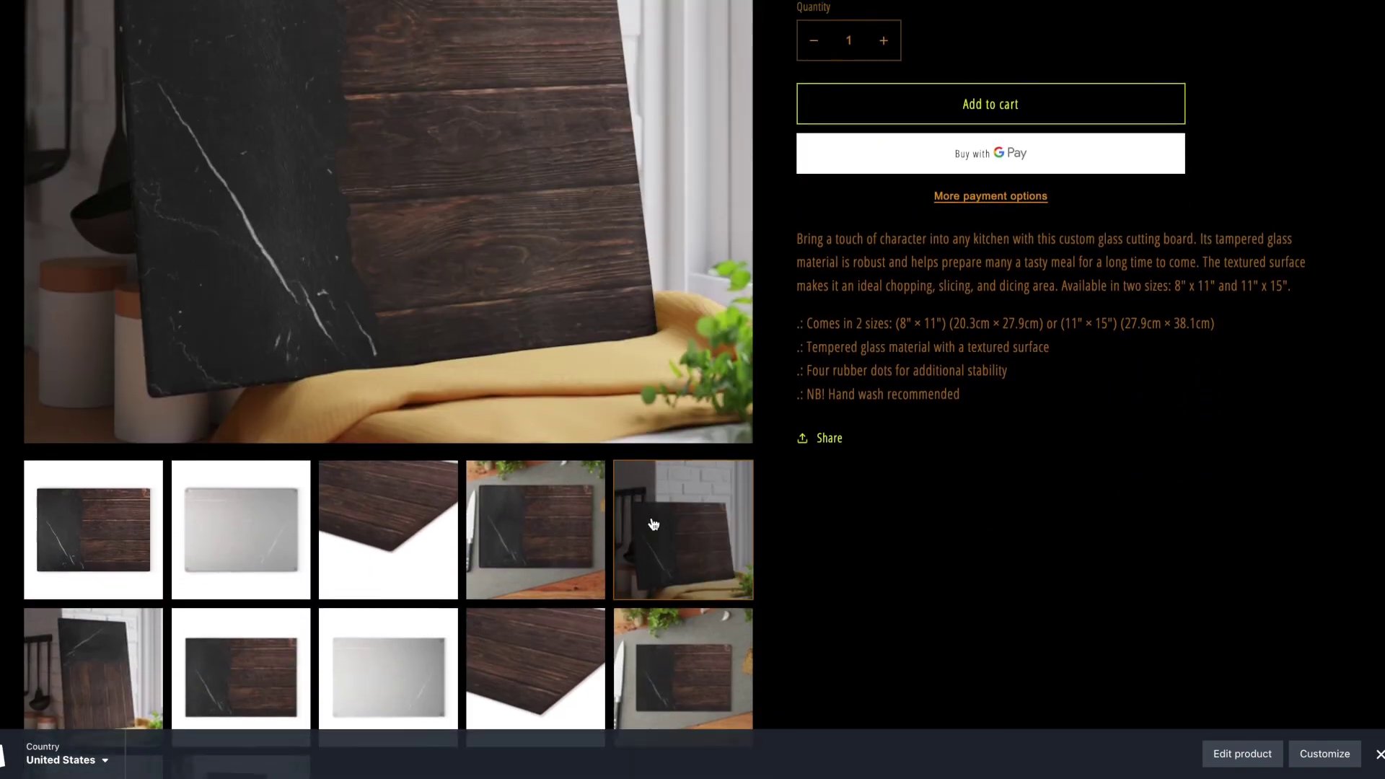
pyautogui.scroll(-5, 651, 525)
pyautogui.scroll(-5, 653, 524)
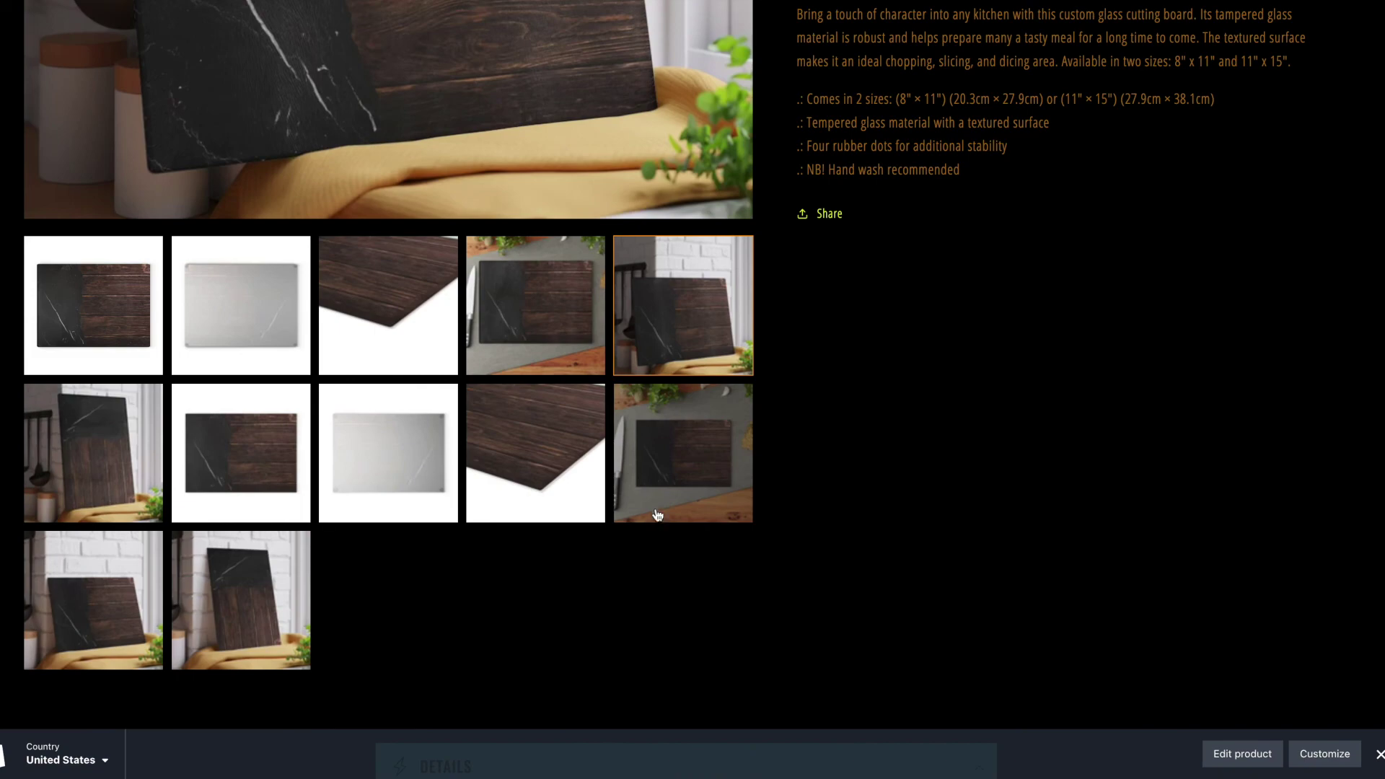
pyautogui.click(667, 498)
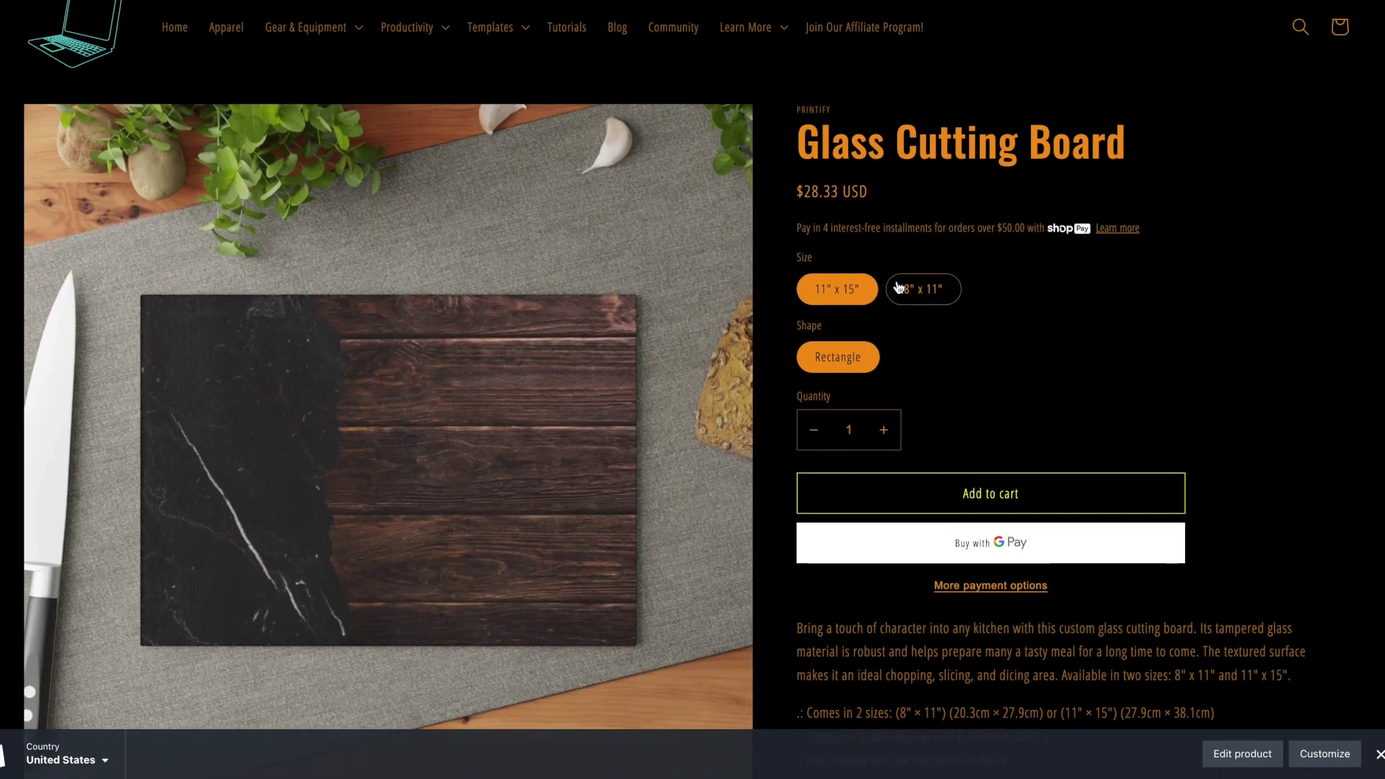
# Compare the 8" x 11" price, then add the 11" x 15" board ($28.33 USD) to the cart.
pyautogui.click(911, 291)
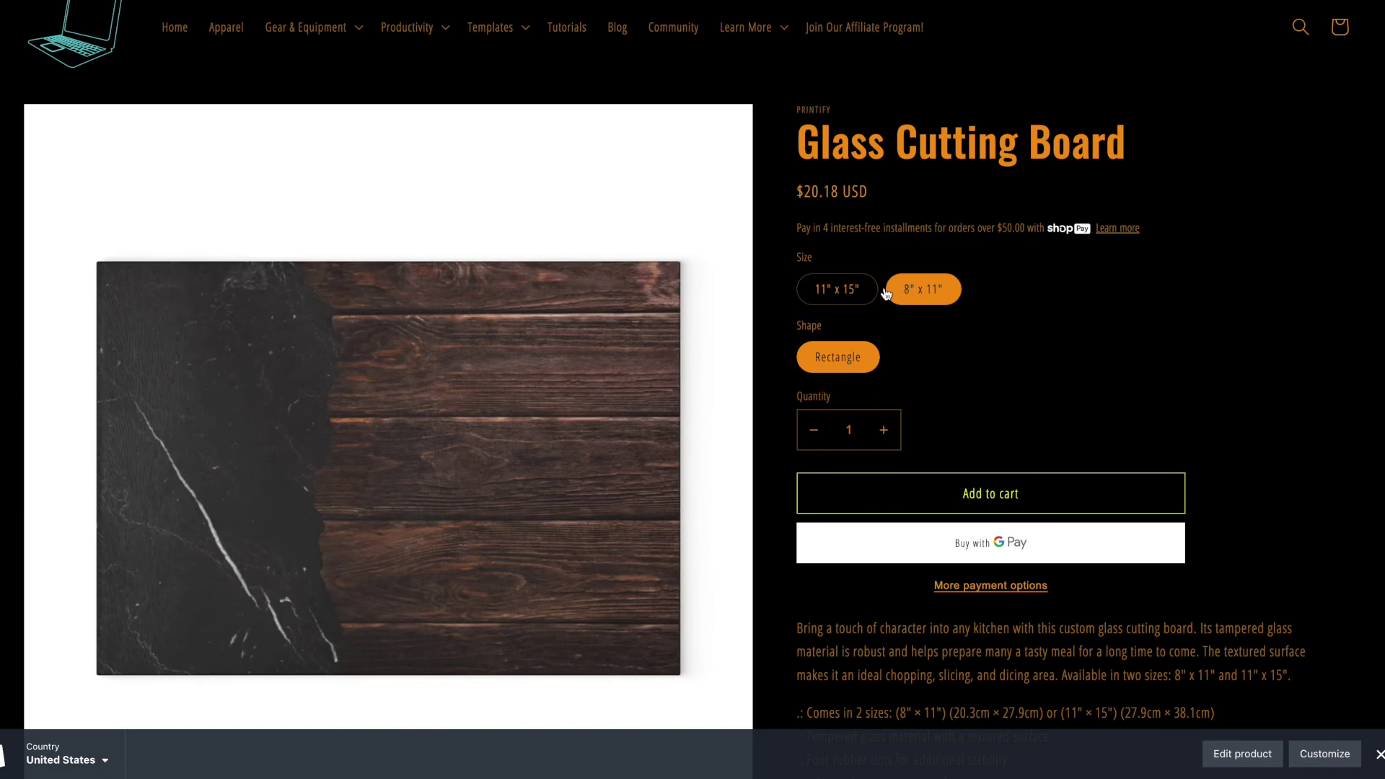
pyautogui.click(854, 291)
pyautogui.click(1074, 495)
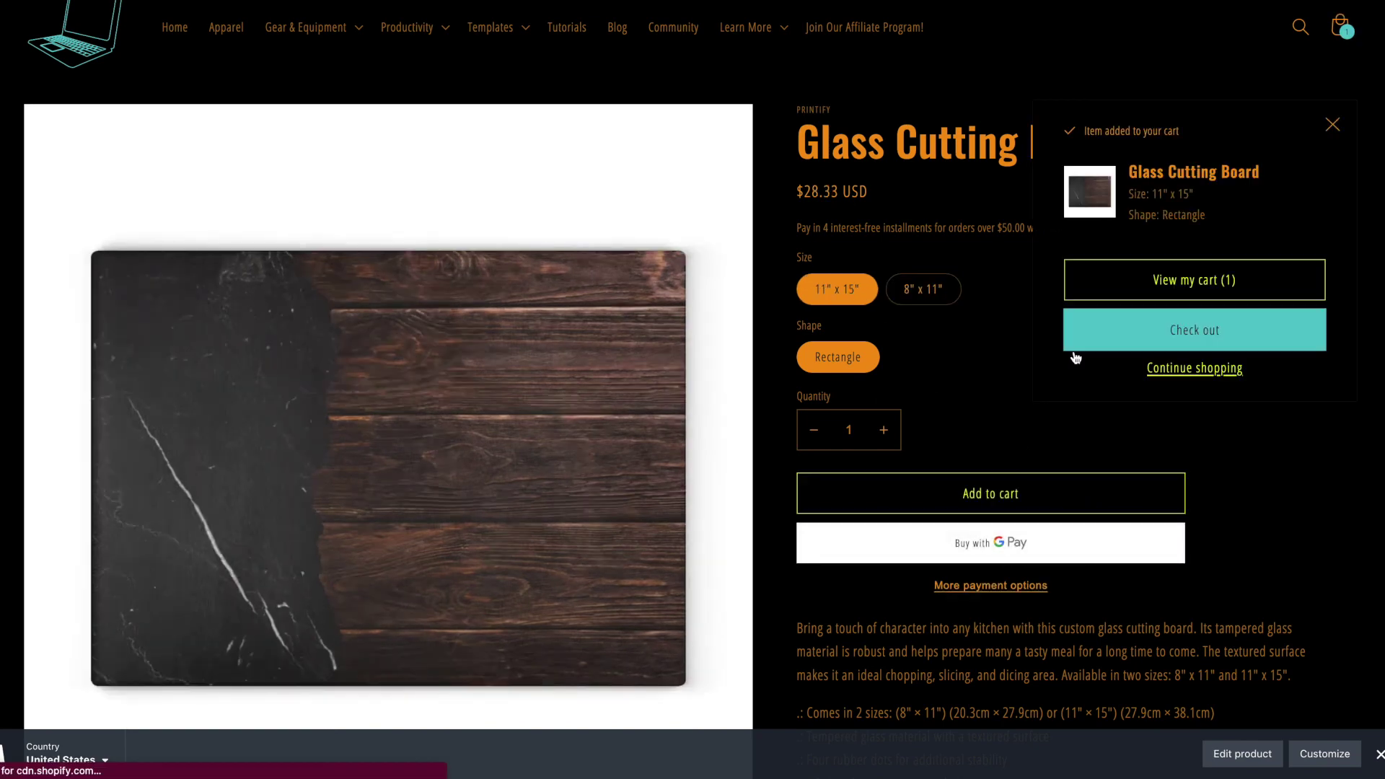